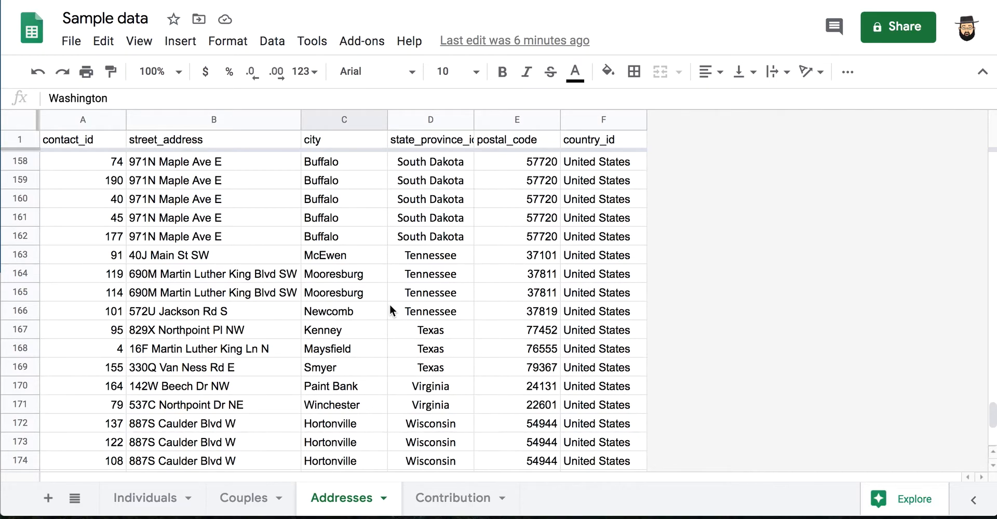
Step: Review the columns of the Individuals sheet, from the first to the last ones
left_click(418, 351)
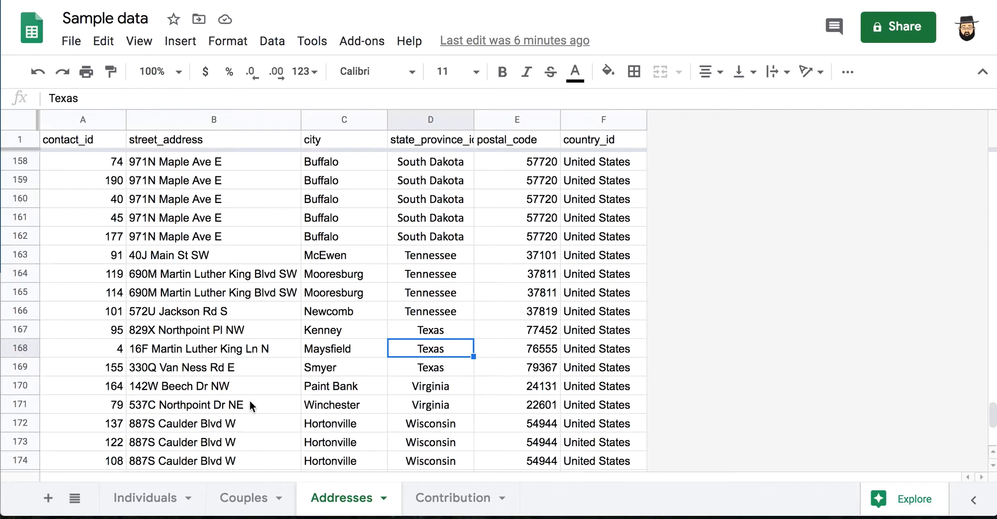
left_click(156, 499)
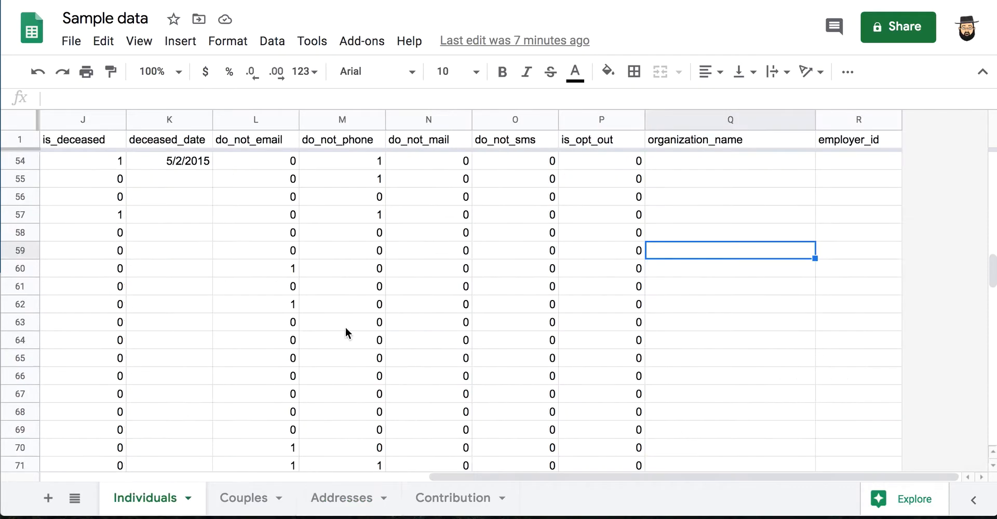
left_click_drag(574, 477, 136, 483)
Step: Download the Addresses sheet as a comma-separated values (.csv) file
left_click(346, 506)
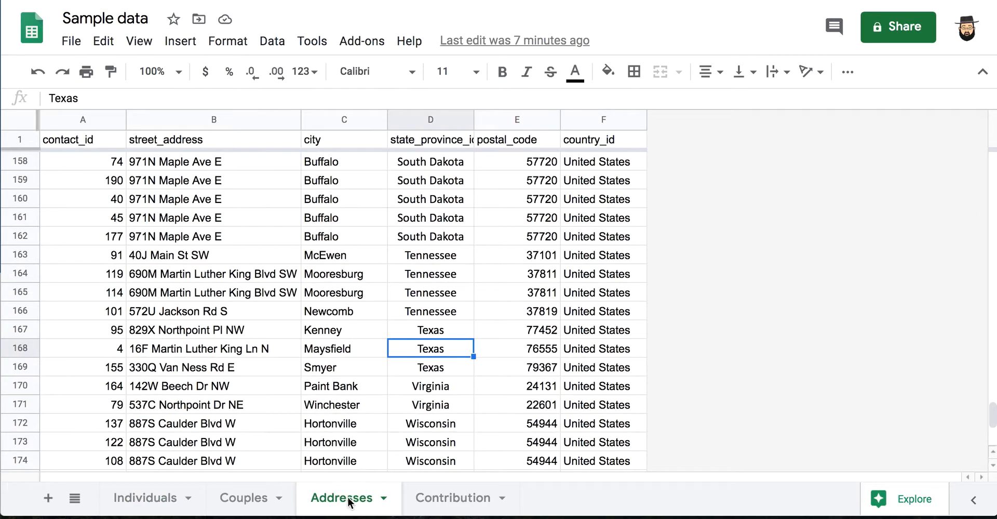
scroll(336, 247, "down", 3)
scroll(335, 247, "up", 20)
left_click(78, 42)
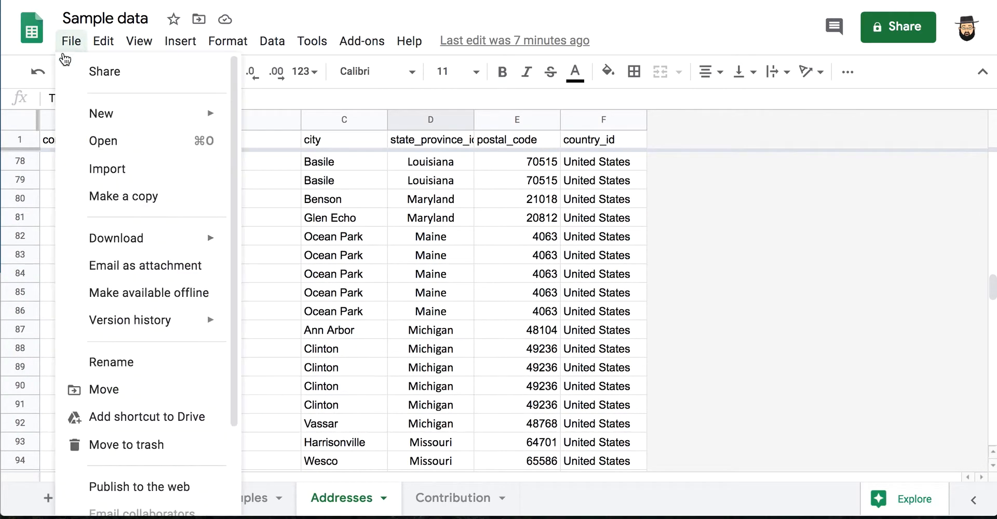
mouse_move(114, 238)
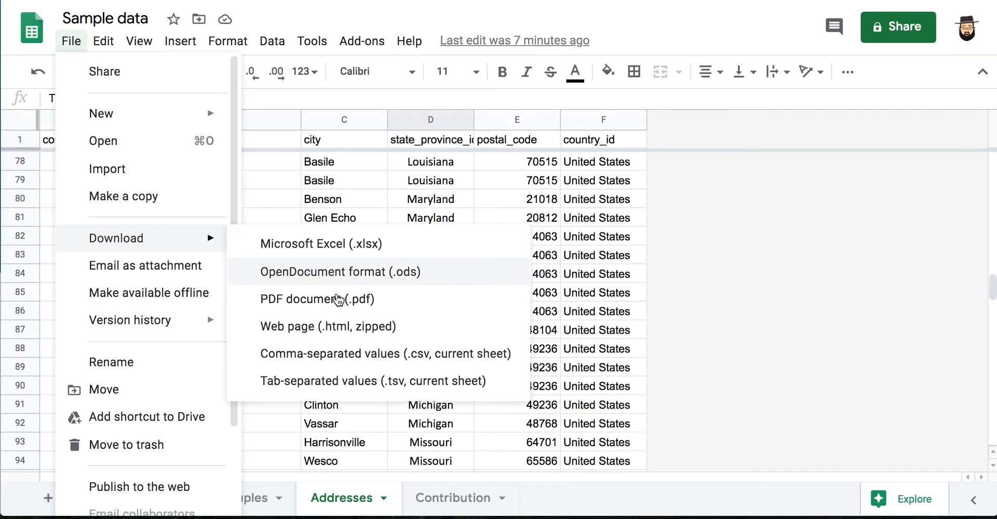
left_click(378, 349)
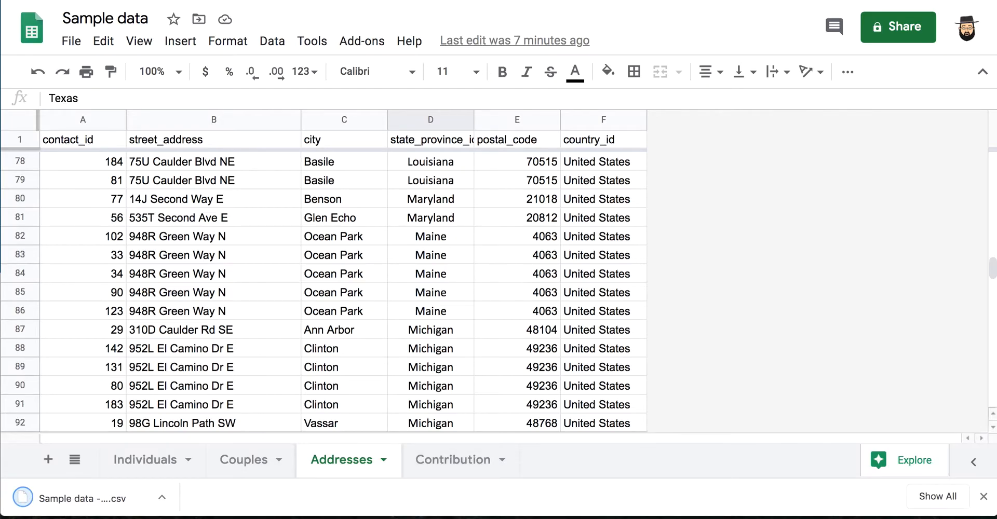
Step: Switch to CiviCRM and open the Import Contacts wizard
key("ctrl+Tab")
mouse_move(152, 25)
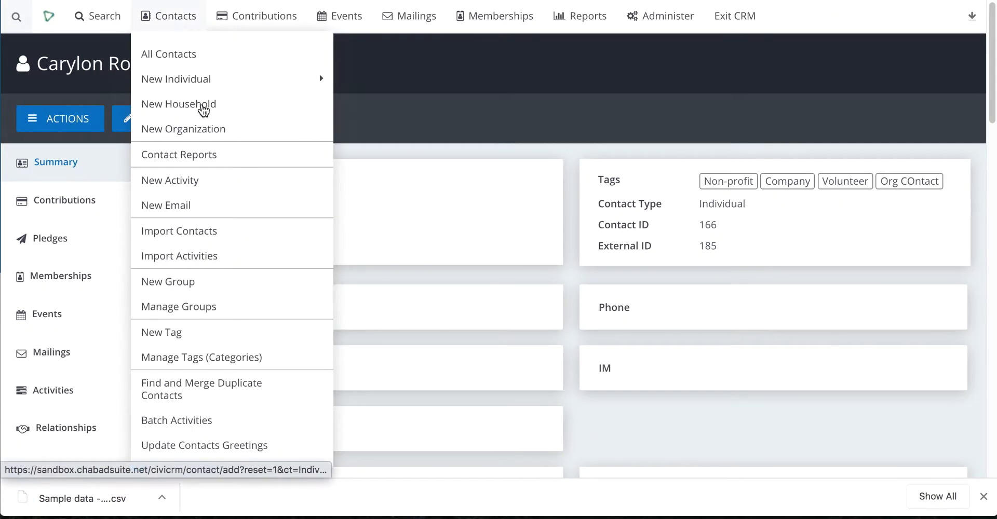
left_click(206, 225)
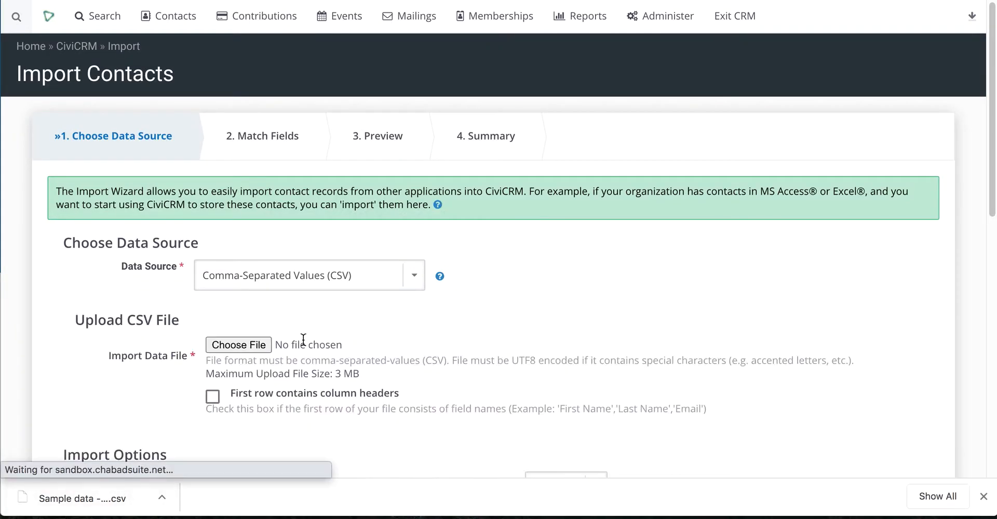
Step: Choose "Sample data - Addresses.csv" as the import data file and mark its first row as containing column headers
scroll(285, 344, "down", 1)
left_click(237, 341)
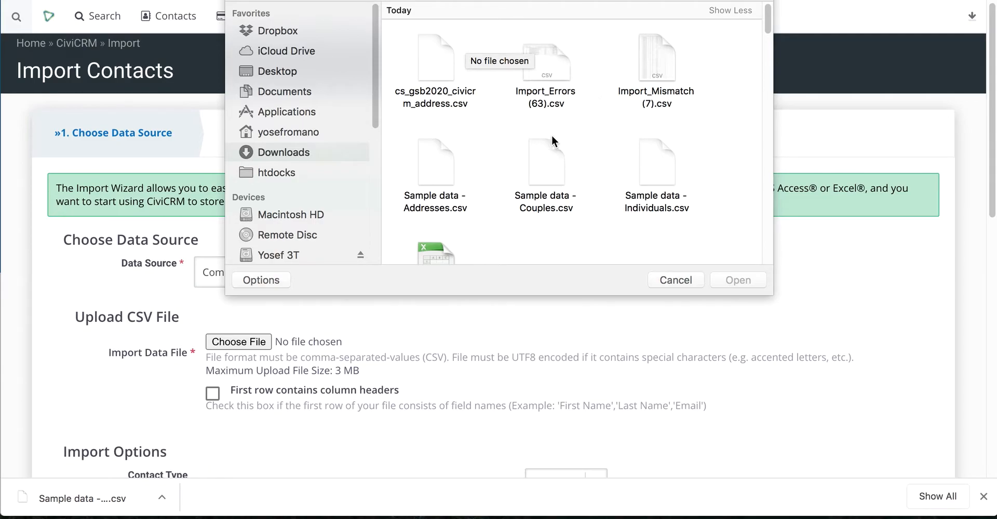
left_click(432, 174)
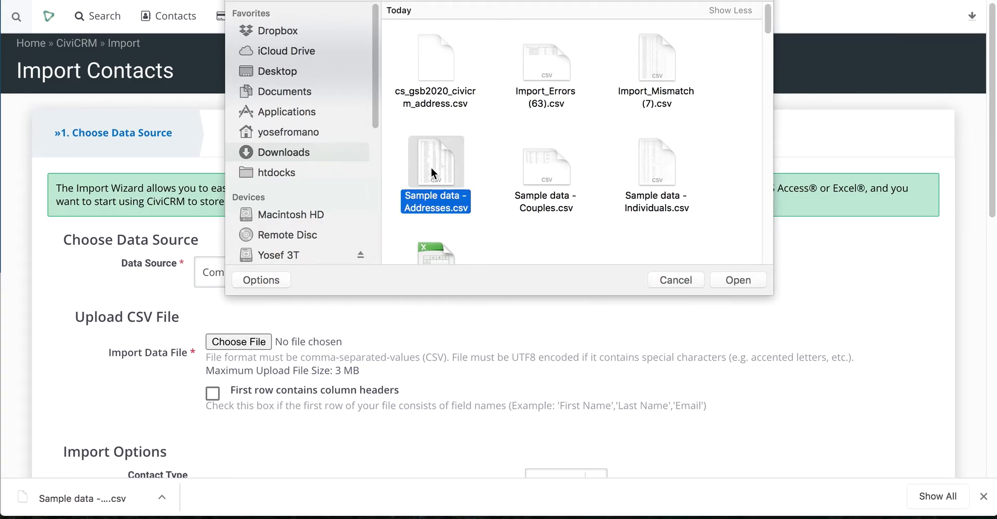
double_click(433, 160)
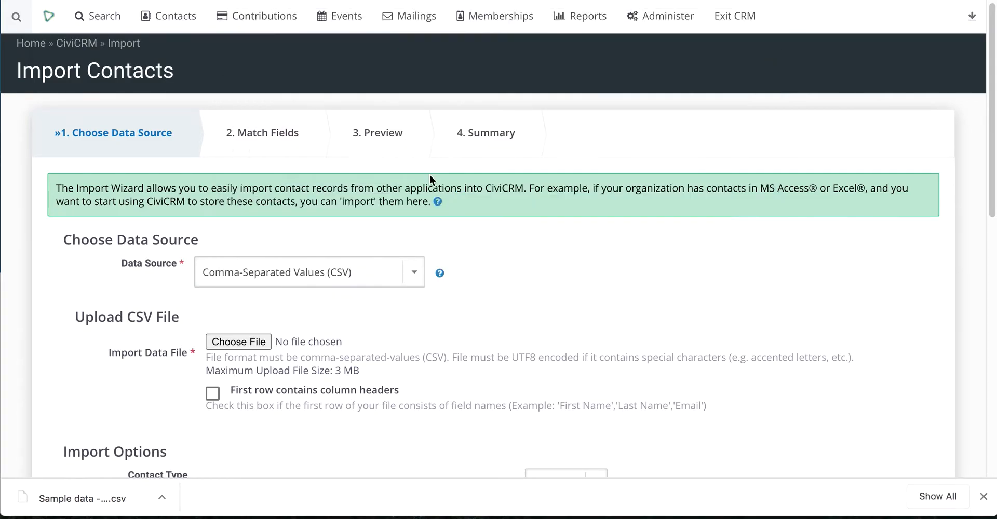
left_click(238, 397)
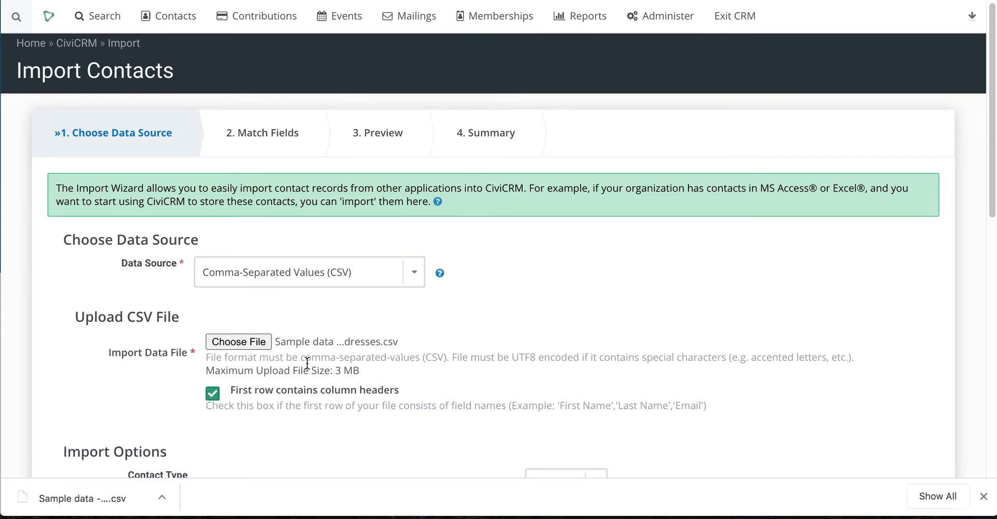
Step: Review the import options for contact type and the handling of duplicate contacts
scroll(555, 312, "down", 3)
scroll(556, 311, "down", 1)
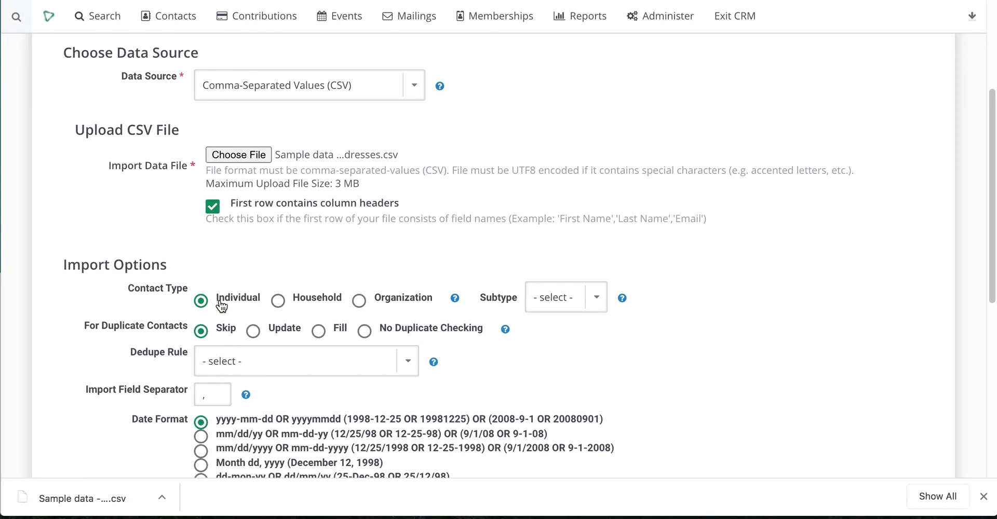
scroll(142, 344, "down", 1)
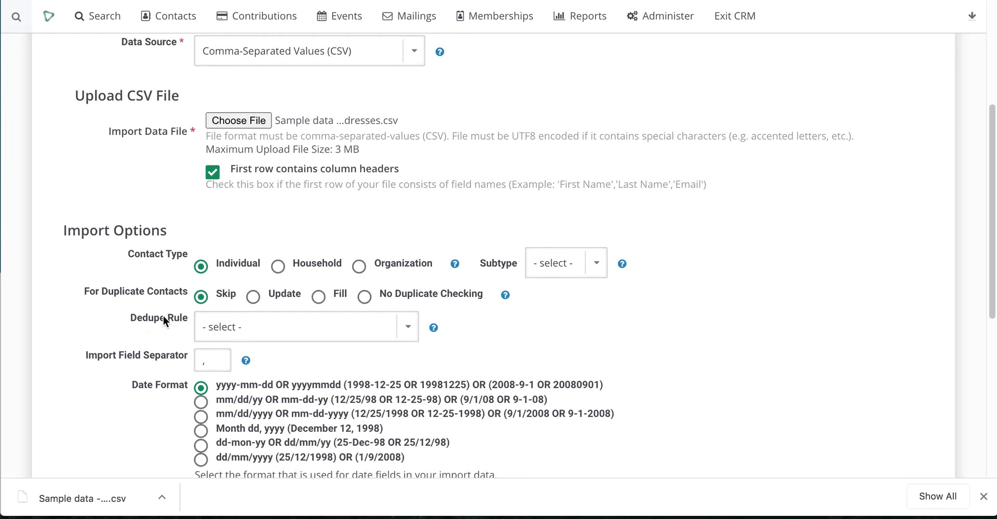
left_click_drag(84, 289, 134, 297)
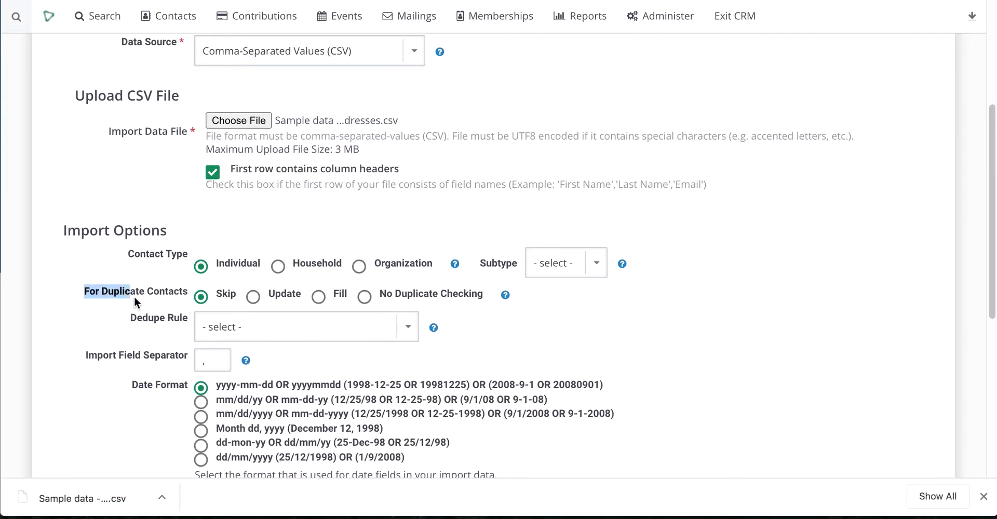
left_click(187, 297)
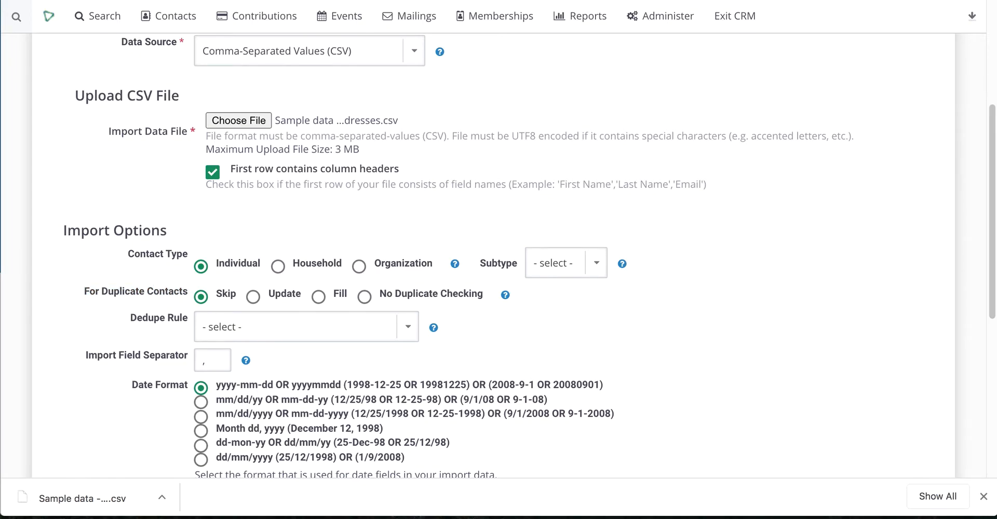
Step: Switch to the Google Sheets file and examine the contact_id values and repeated street addresses in the Addresses sheet
key("ctrl+Tab")
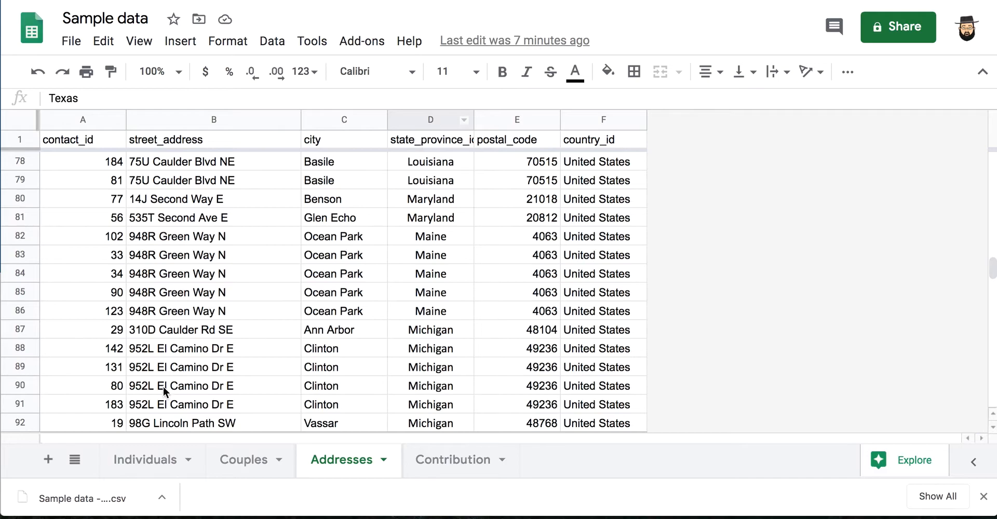
left_click(79, 165)
left_click(84, 280)
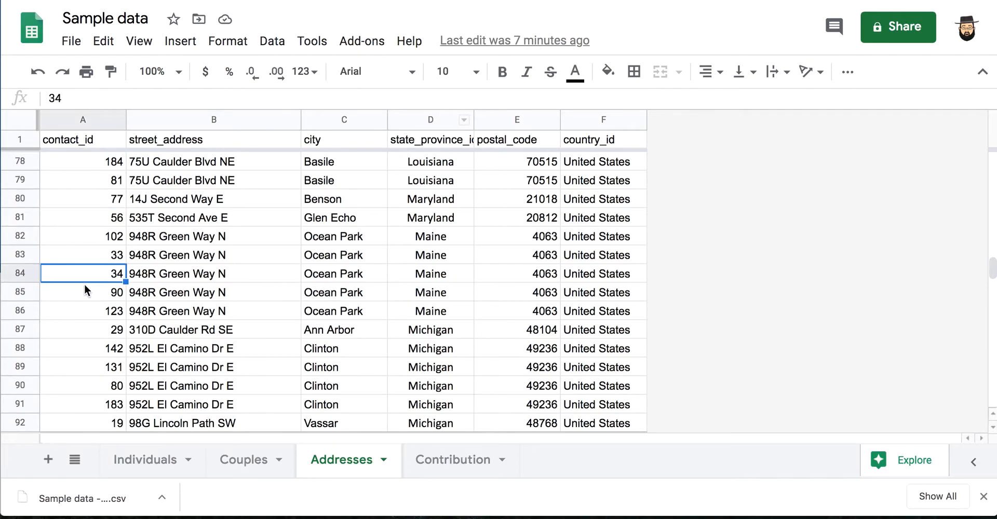
left_click(87, 348)
left_click_drag(86, 351, 111, 168)
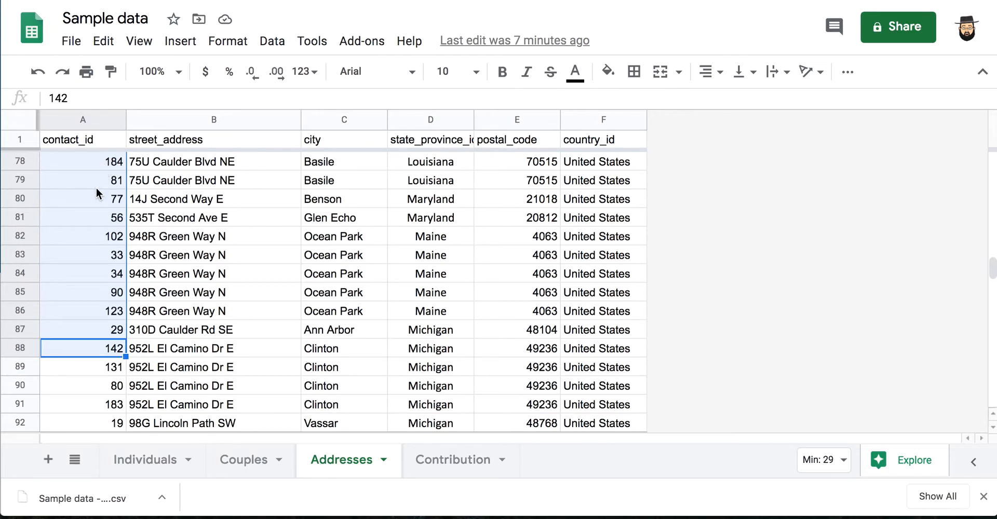
left_click(53, 312)
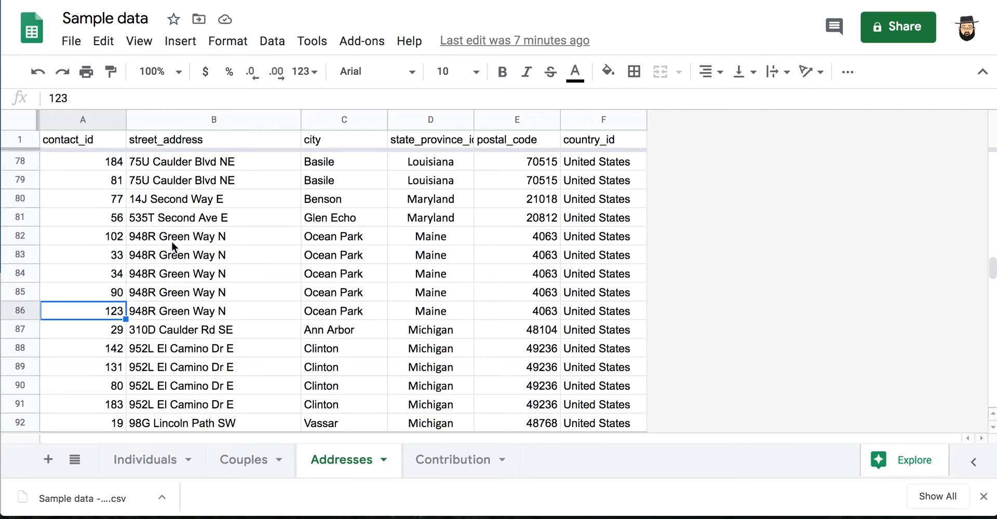
left_click_drag(180, 239, 190, 317)
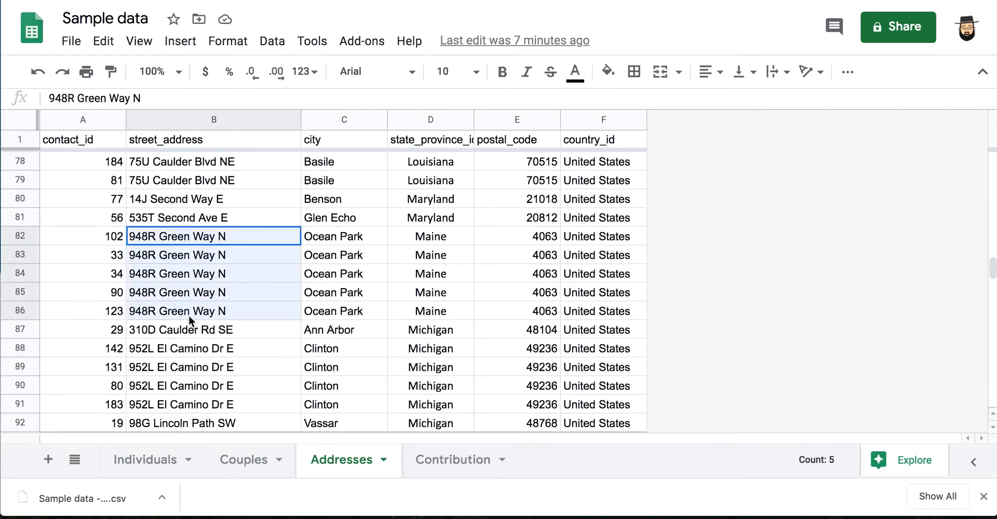
left_click_drag(310, 311, 318, 310)
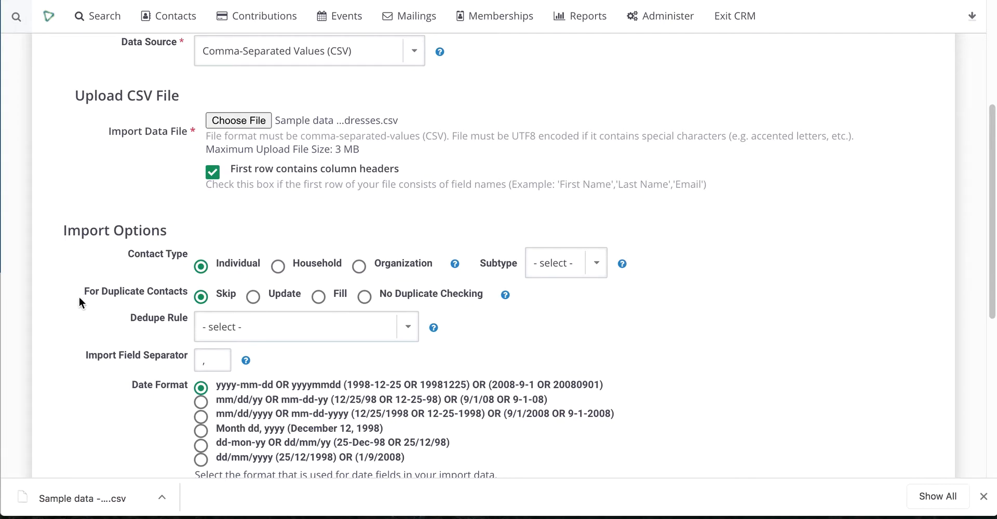
Step: In the CiviCRM import options, set duplicate contacts to Fill, enable geocoding of addresses, and continue to field matching
left_click(320, 296)
scroll(761, 318, "down", 1)
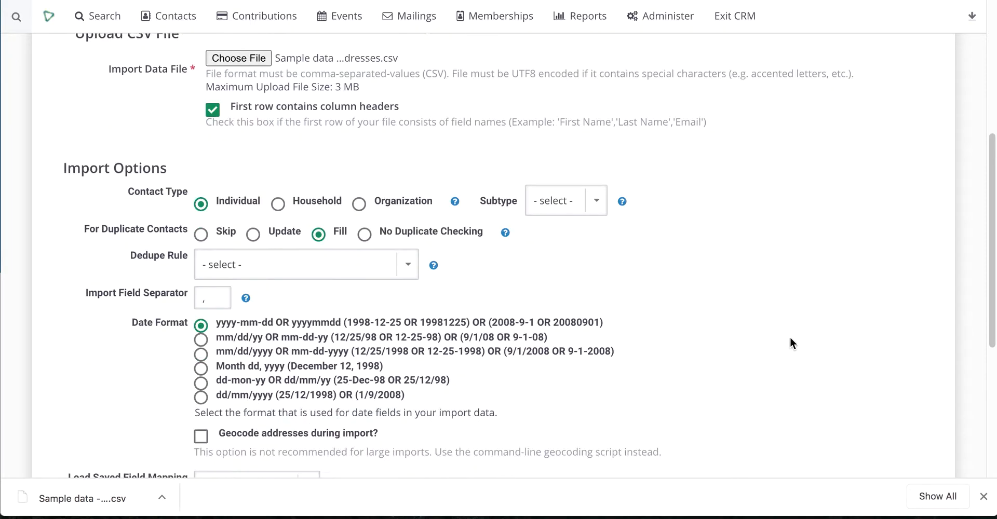
scroll(157, 327, "down", 2)
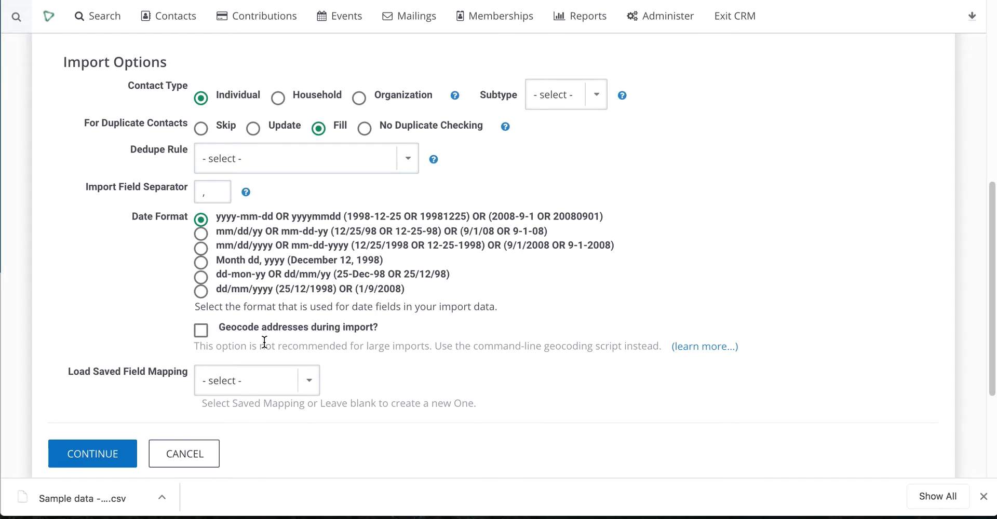
left_click(358, 328)
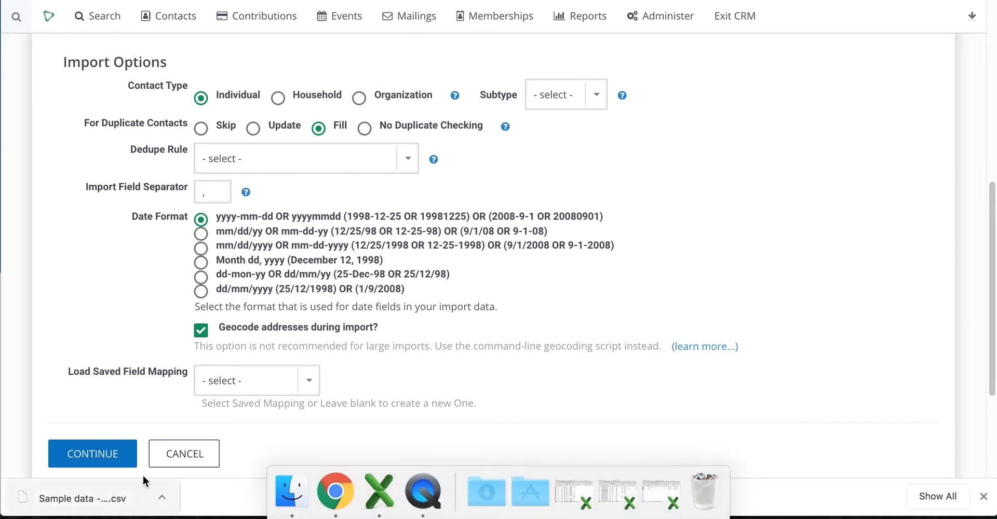
left_click(111, 461)
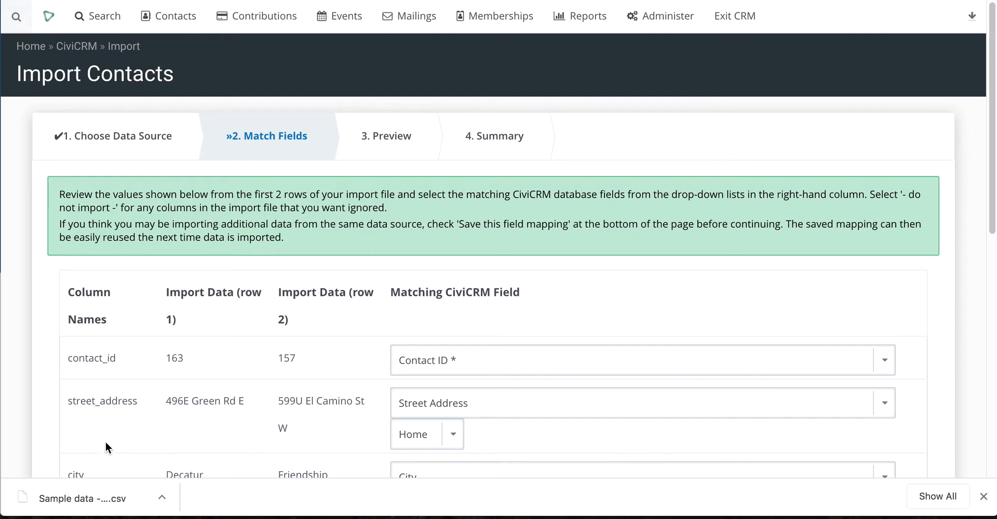
Step: Match the contact_id column to the External Identifier field
scroll(221, 413, "down", 2)
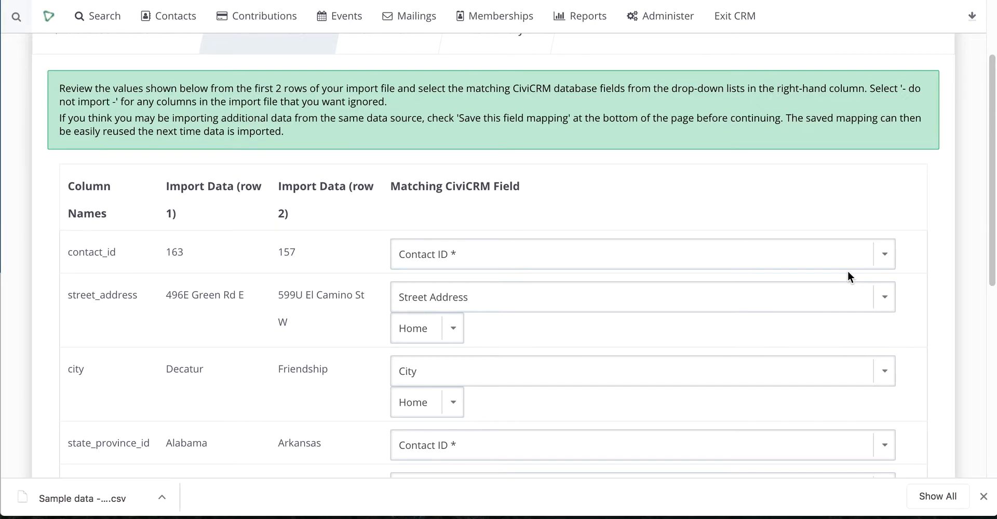
scroll(212, 254, "down", 1)
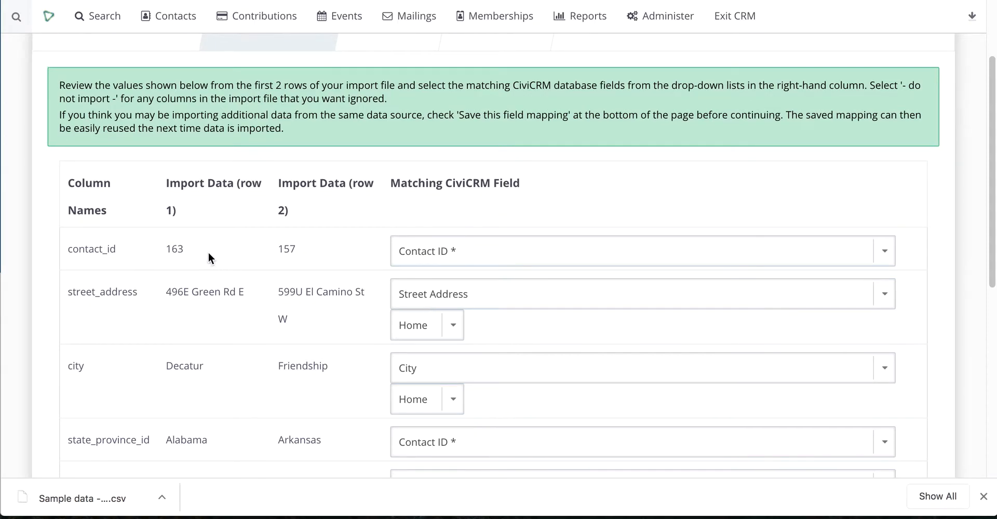
left_click(521, 238)
scroll(519, 238, "down", 10)
key("Escape")
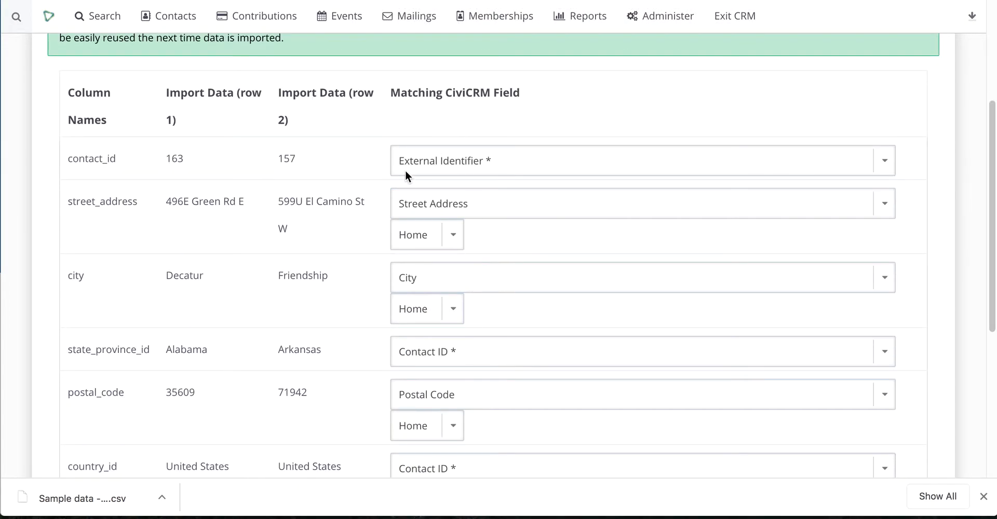
Step: Match the state_province_id column to the State field, keeping the Home location type
left_click(410, 240)
left_click(425, 233)
scroll(362, 305, "down", 1)
left_click(89, 274)
left_click(616, 313)
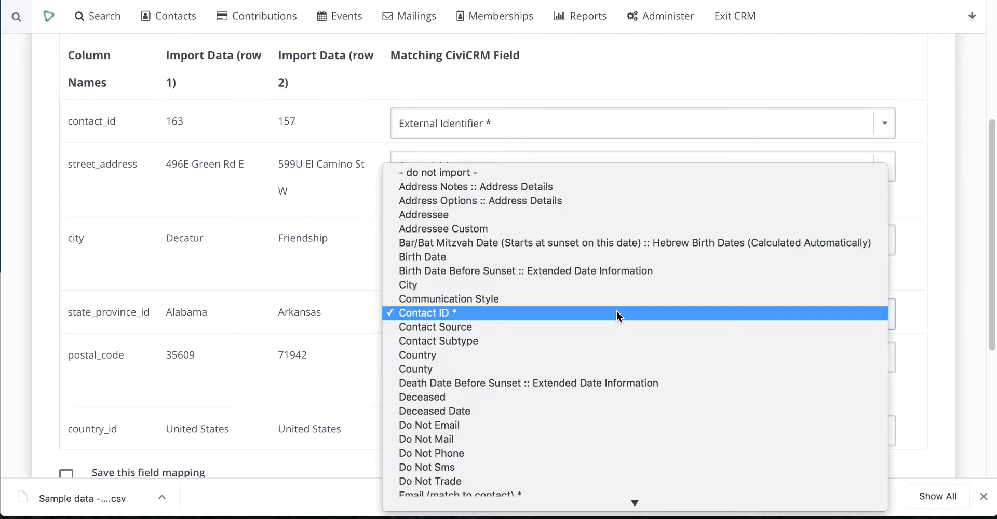
type("state")
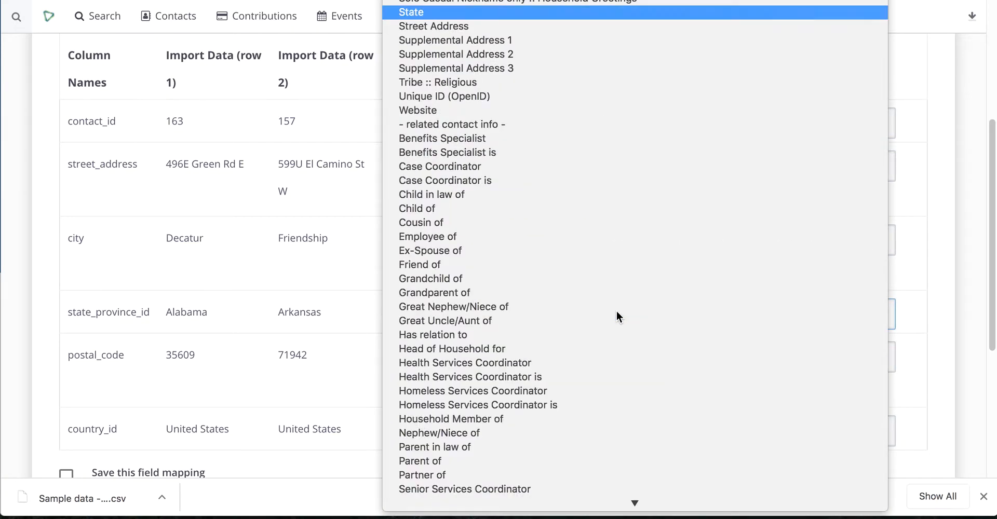
key("Return")
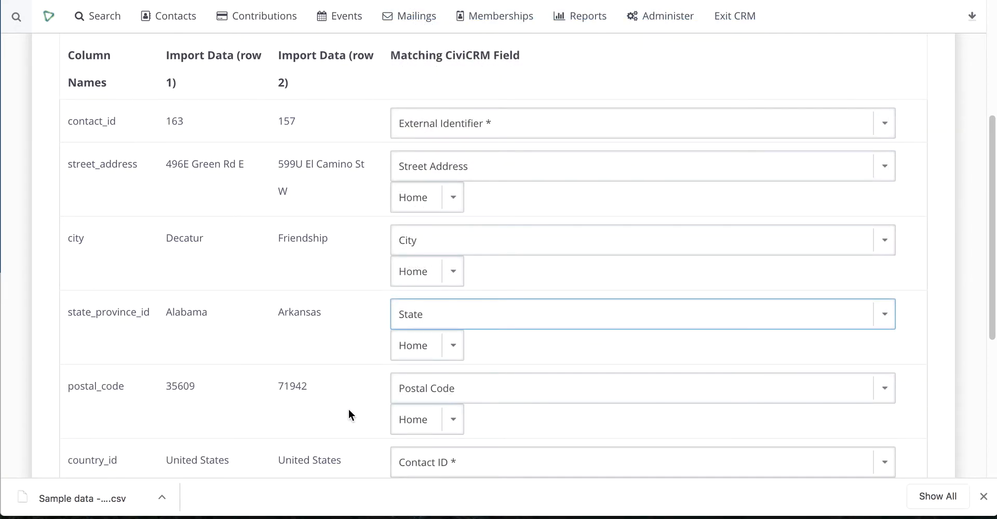
Step: Match the country_id column to the Country field with the Home location type, and review all the column matches
scroll(346, 408, "down", 2)
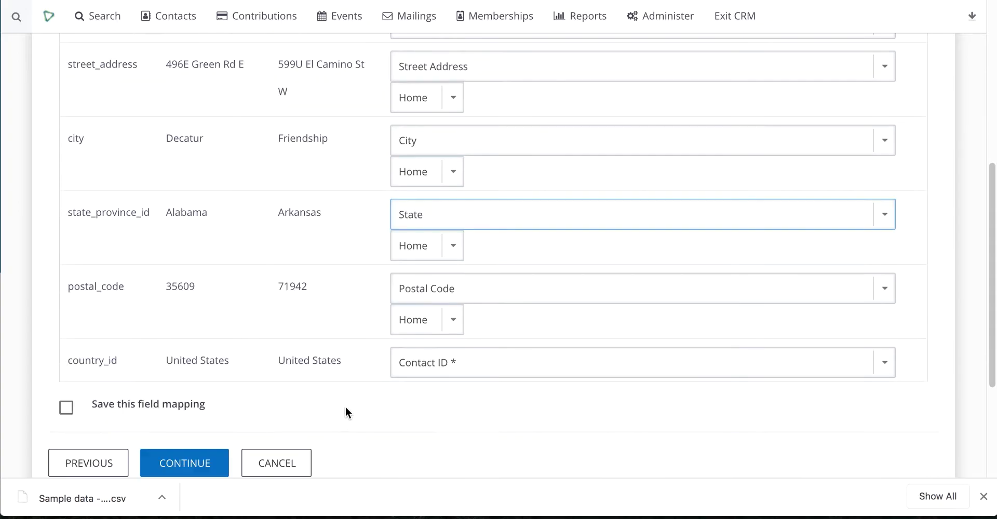
left_click(433, 358)
scroll(433, 357, "down", 8)
key("t")
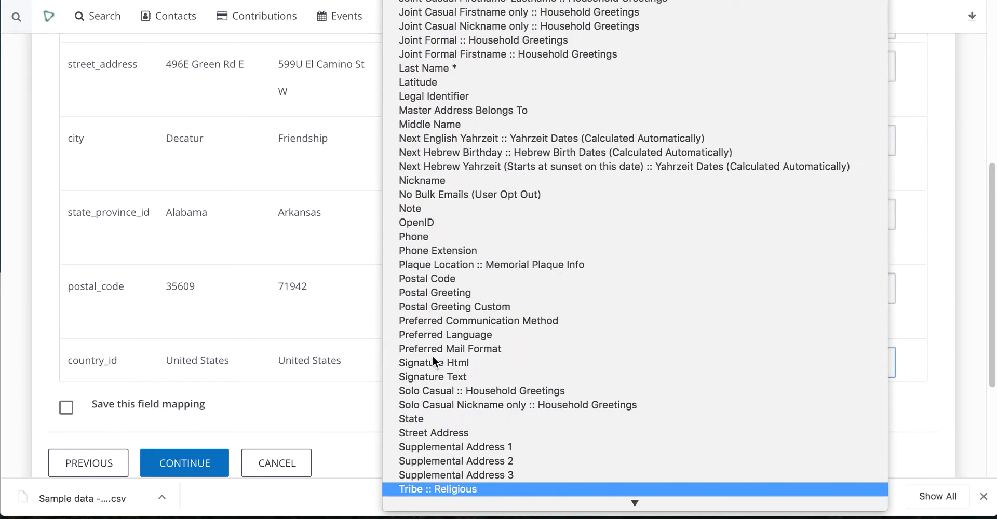
scroll(433, 357, "up", 8)
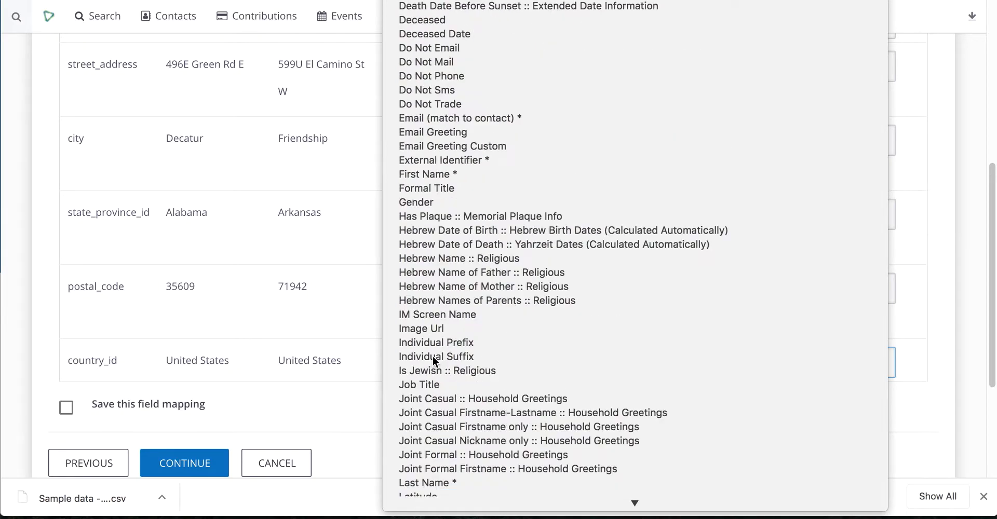
key("Return")
scroll(810, 464, "down", 1)
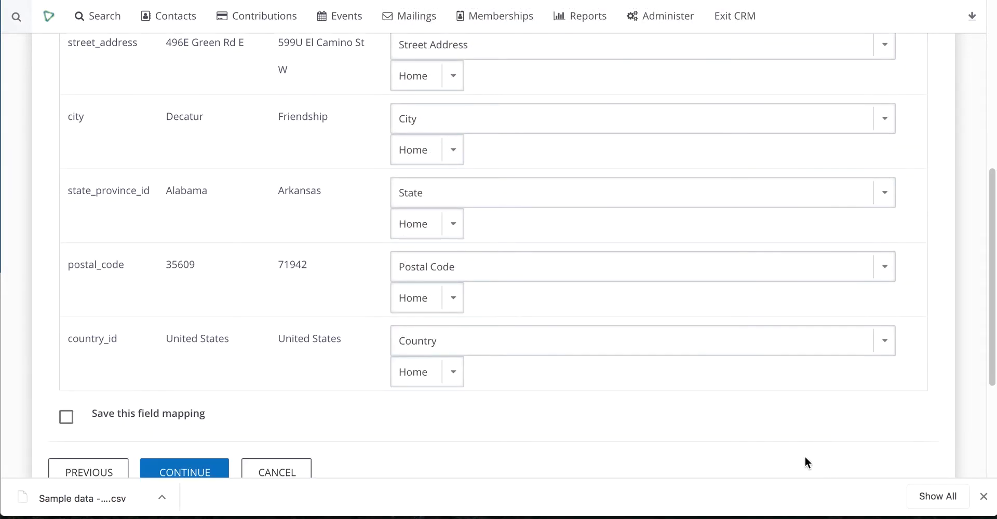
scroll(675, 415, "up", 3)
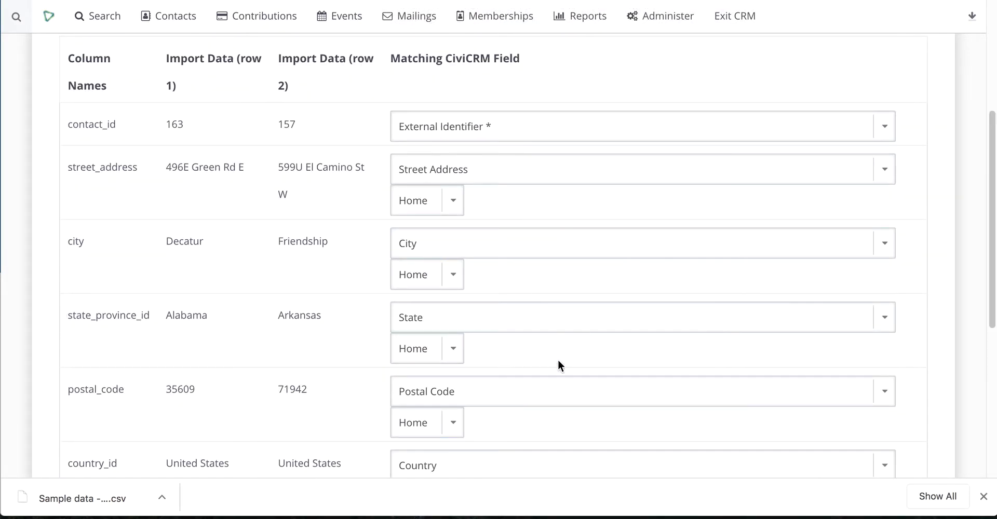
Step: Save the field mapping under the name address and continue to the import preview
scroll(567, 347, "down", 3)
left_click(159, 411)
left_click(261, 423)
type("add")
scroll(133, 405, "down", 5)
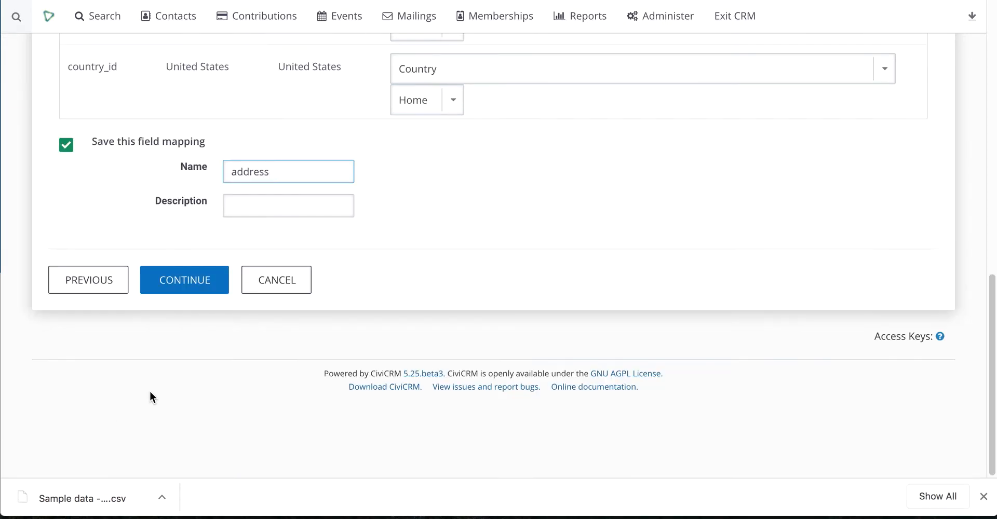
left_click(201, 285)
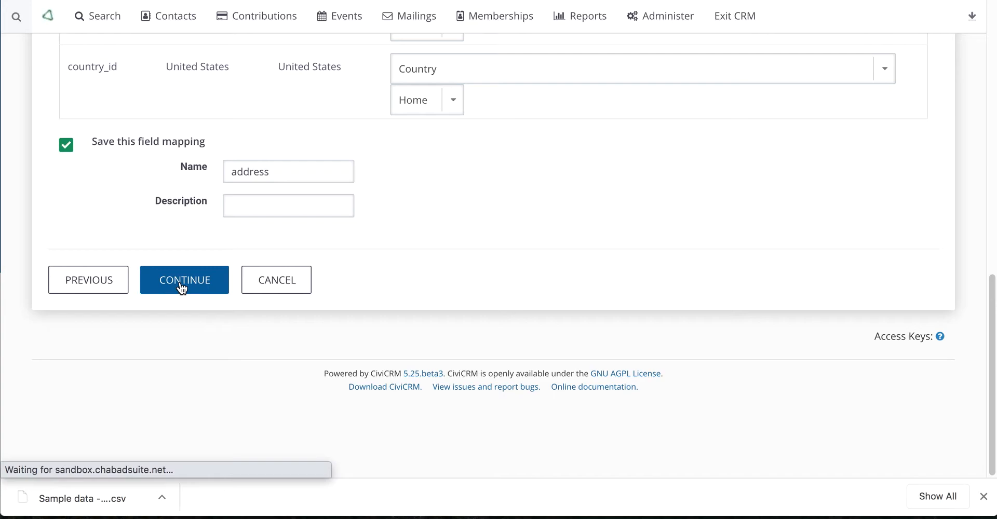
Step: Download the rows with errors from the import preview and open the downloaded Import_Errors CSV
scroll(197, 327, "down", 4)
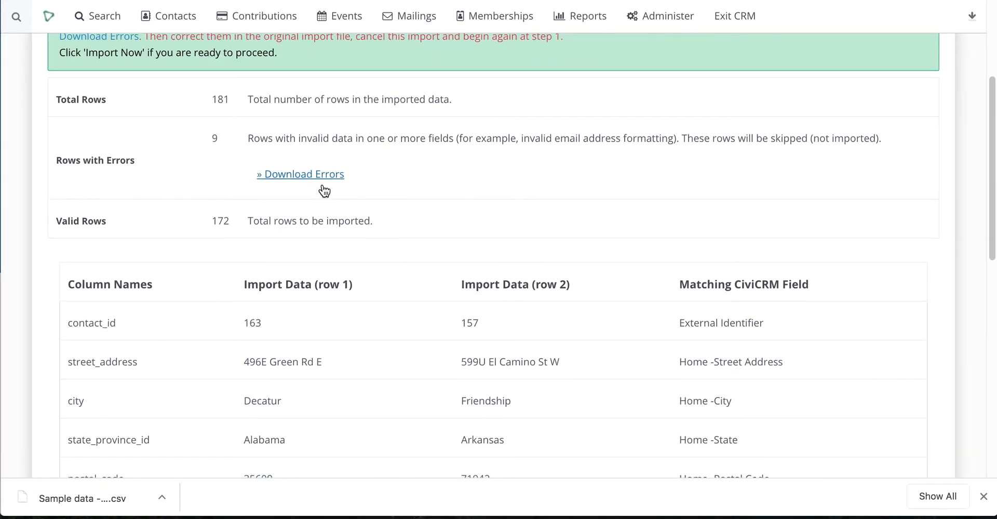
left_click(306, 174)
left_click(83, 498)
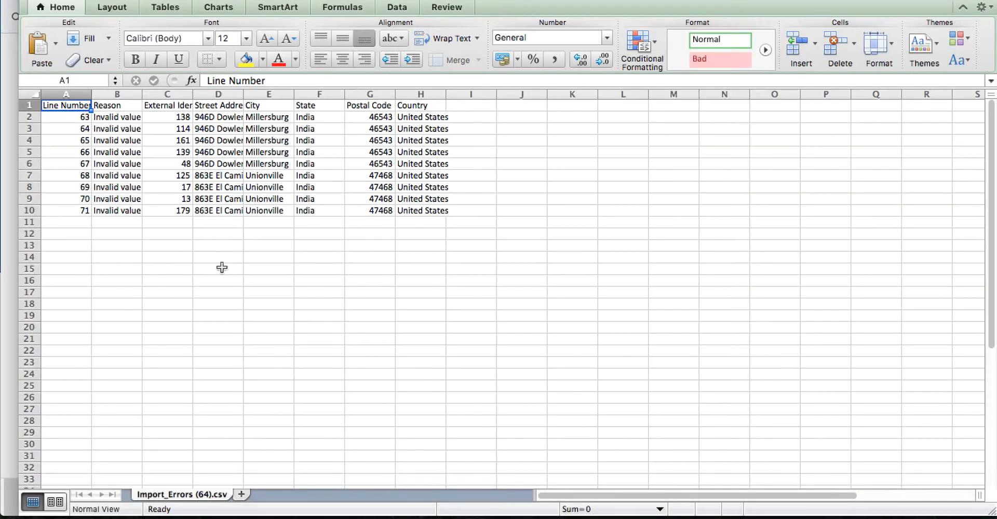
Step: Widen the Reason column to fit its text and examine the error reasons and the State values of the rejected rows
double_click(142, 94)
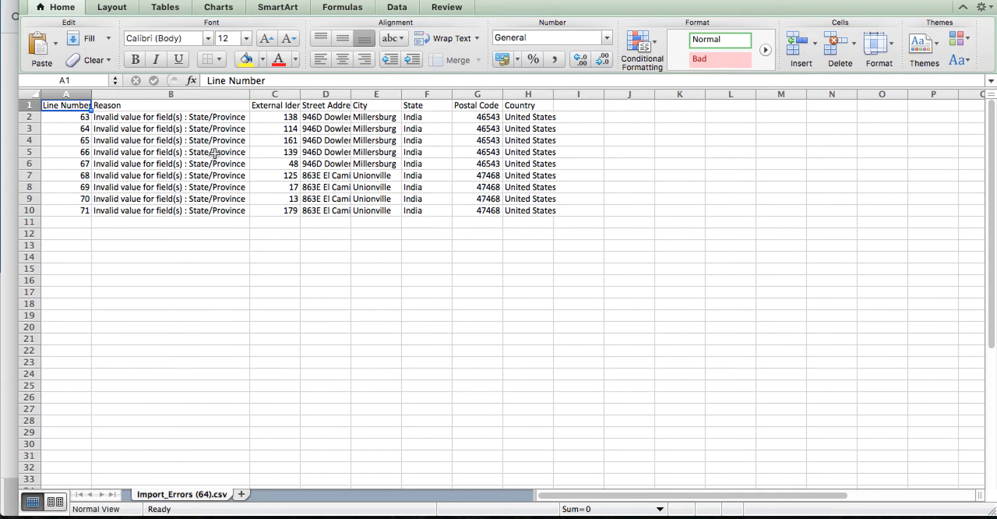
left_click(213, 124)
left_click(223, 199)
left_click_drag(444, 210, 448, 118)
left_click(404, 281)
left_click_drag(409, 271, 411, 118)
left_click(411, 118)
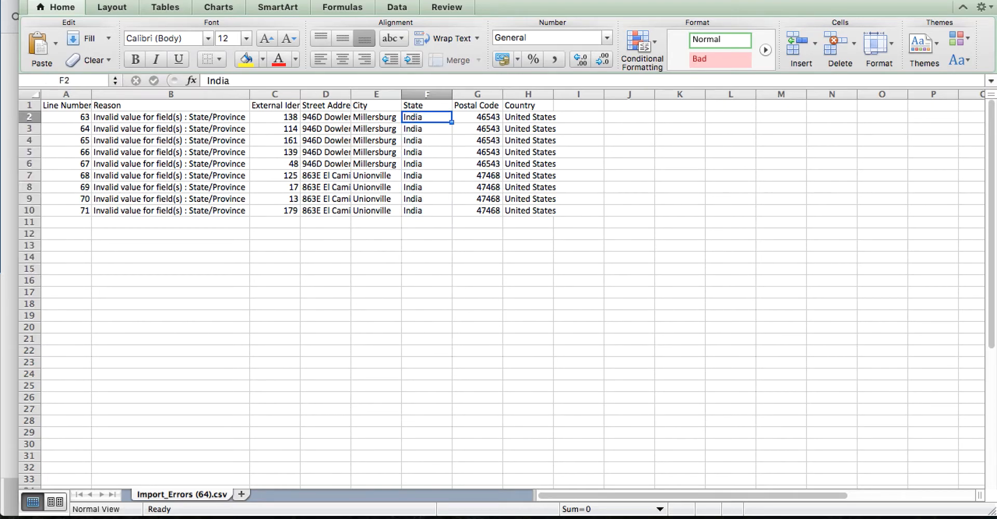
Step: Close the errors file, switch to the Google Sheets file and locate the Addresses rows whose state_province_id is India
key("super+w")
left_click(434, 70)
key("ctrl+Tab")
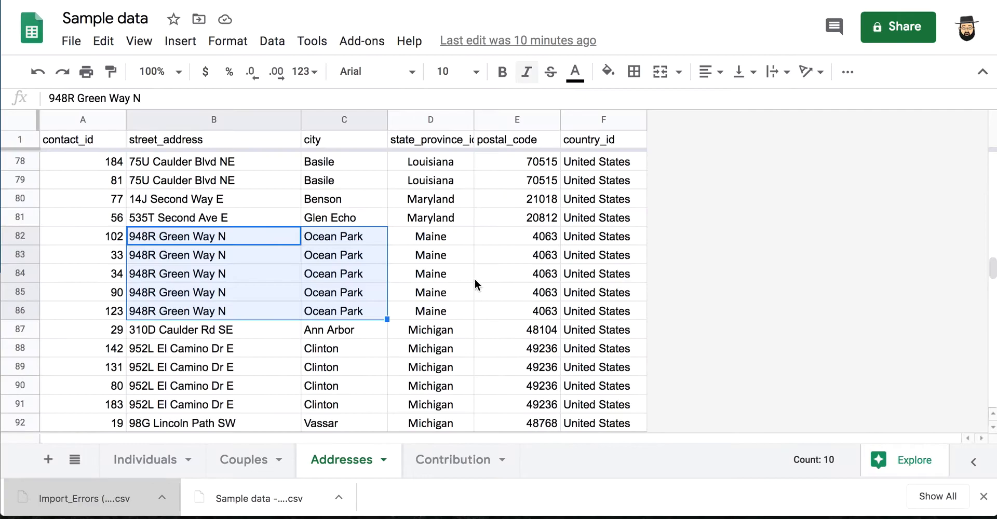
scroll(485, 286, "down", 9)
scroll(490, 304, "down", 6)
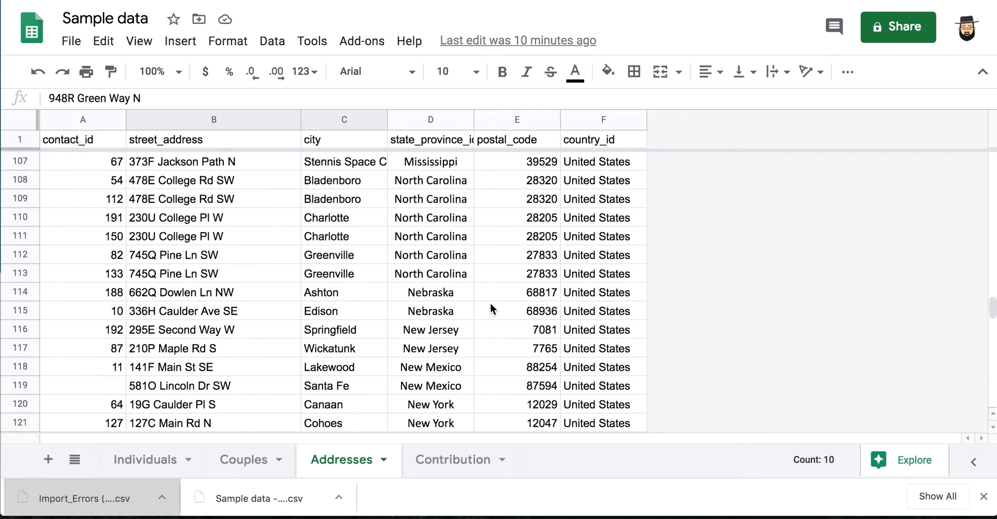
scroll(452, 325, "up", 20)
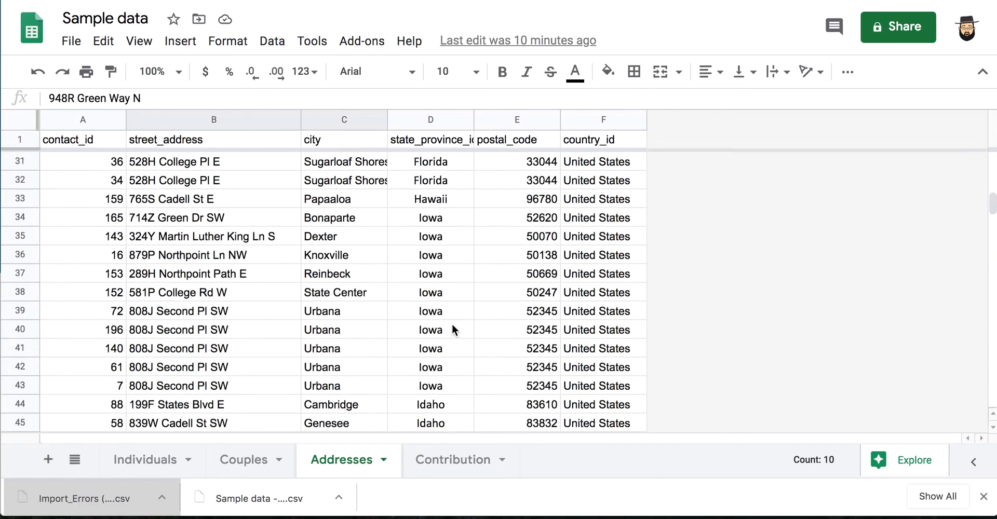
left_click(450, 306)
double_click(450, 307)
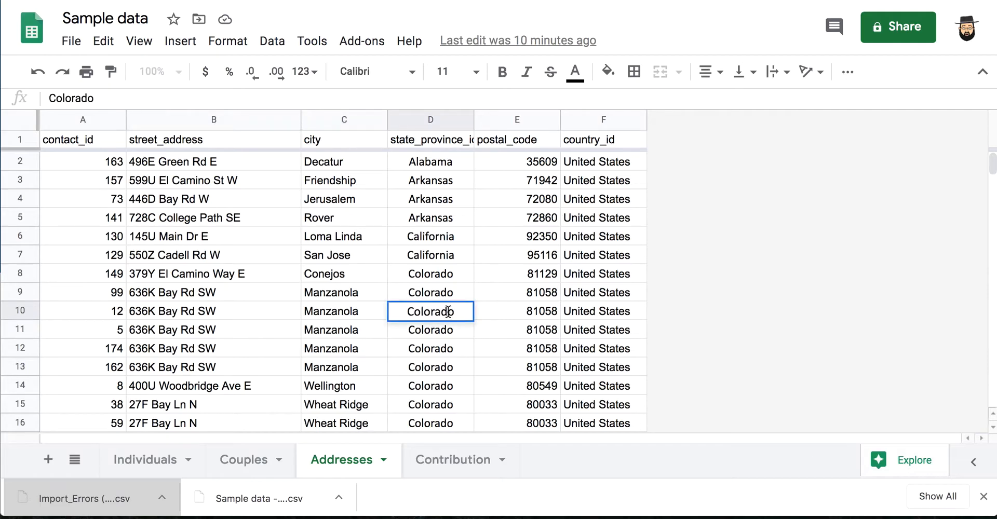
scroll(448, 311, "down", 5)
left_click(447, 350)
scroll(447, 351, "down", 9)
scroll(444, 291, "up", 1)
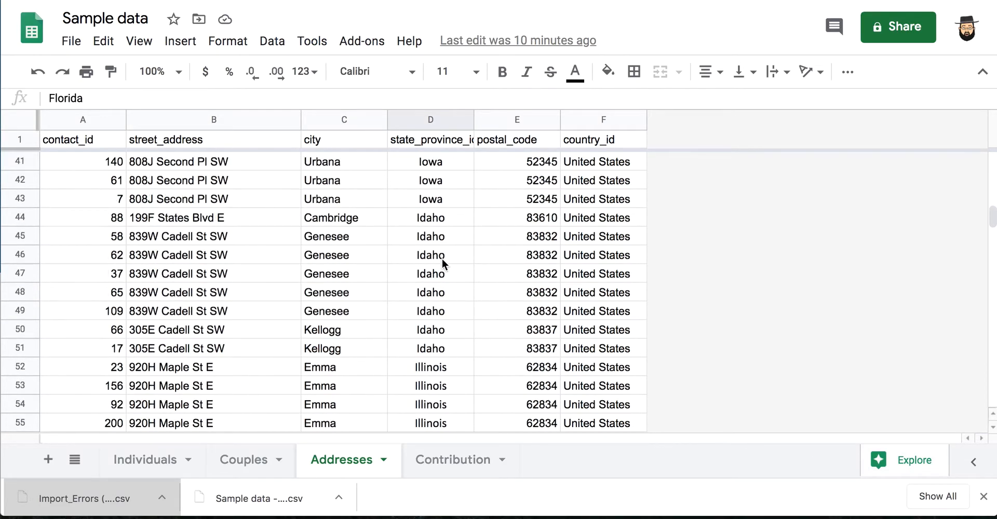
scroll(444, 293, "down", 6)
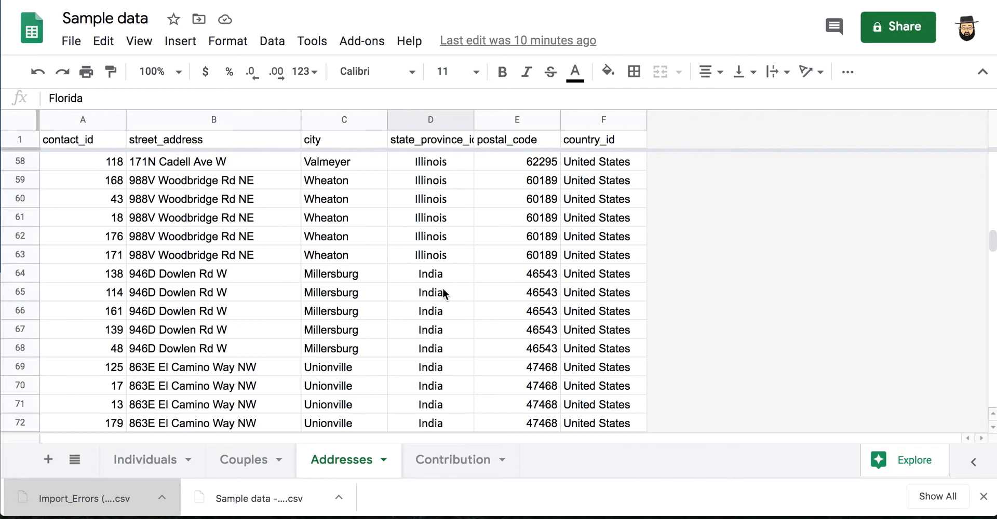
Step: Correct the state_province_id in cell D64, the first India row, to Indiana
left_click(441, 273)
double_click(441, 272)
key("BackSpace")
type("na")
left_click(428, 290)
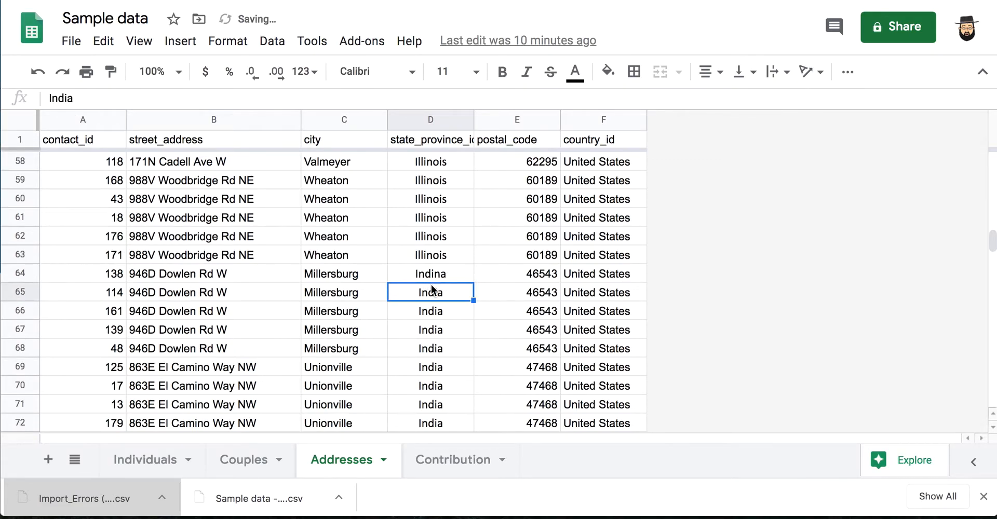
key("Up")
key("Return")
key("BackSpace")
key("BackSpace")
type("ana")
key("Return")
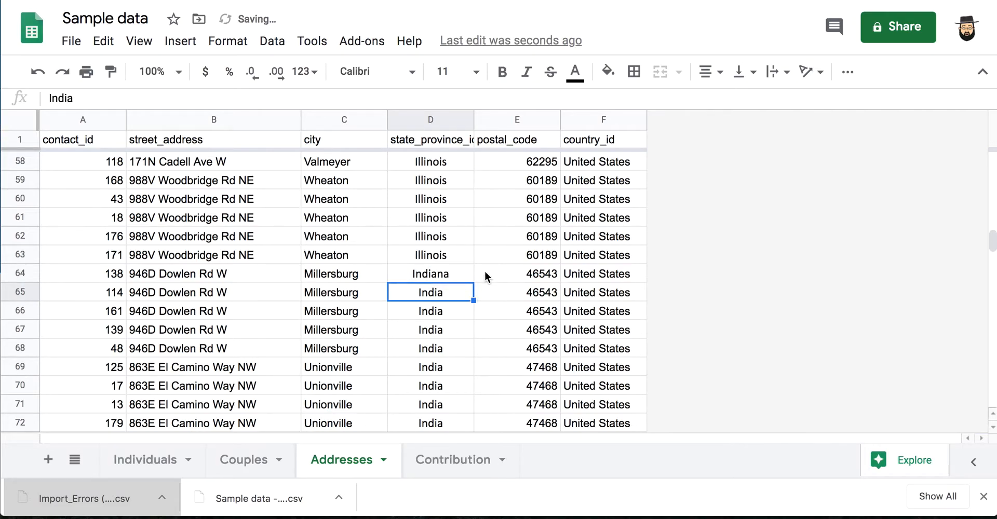
Step: Fill Indiana from cell D64 down through D72 in the state_province_id column
left_click(466, 280)
scroll(463, 283, "down", 1)
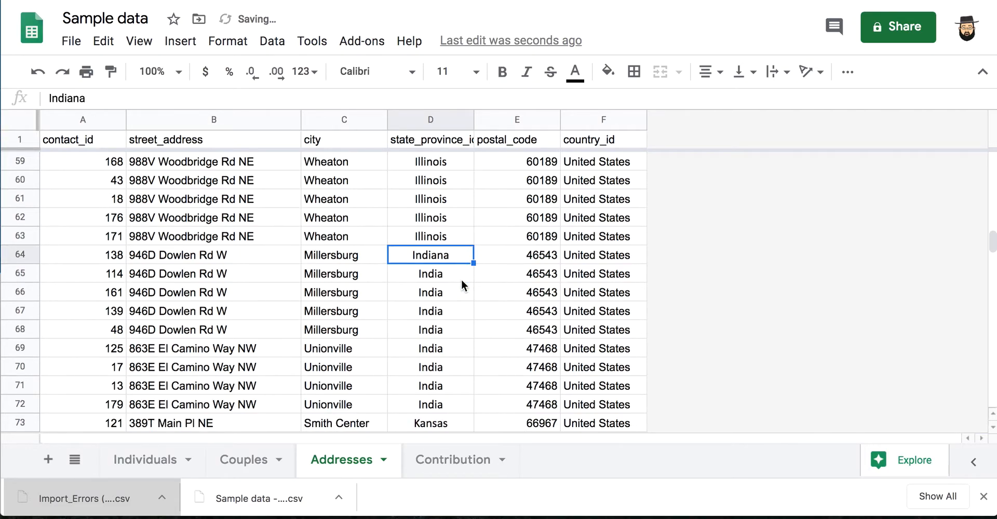
left_click(425, 405, "shift")
key("ctrl+d")
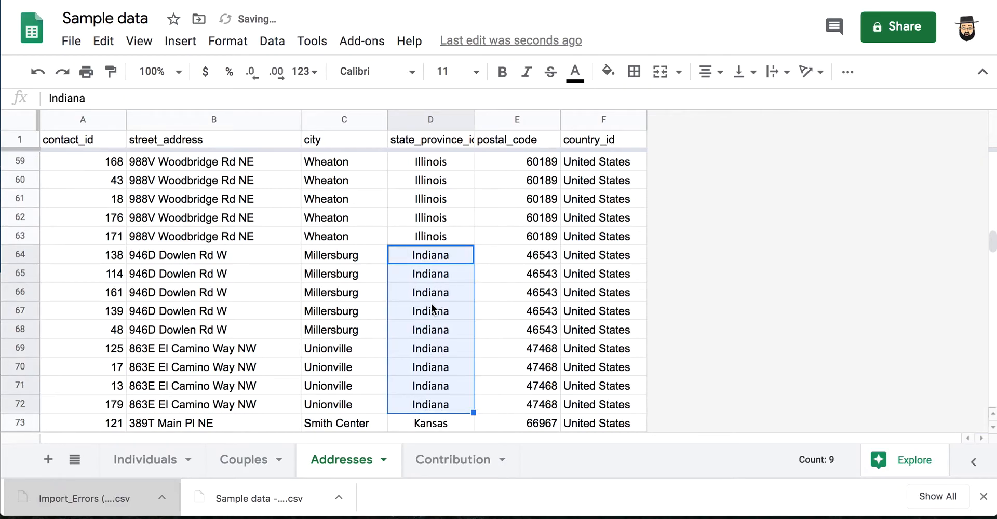
Step: Download the corrected Addresses sheet as a comma-separated values file
left_click(71, 41)
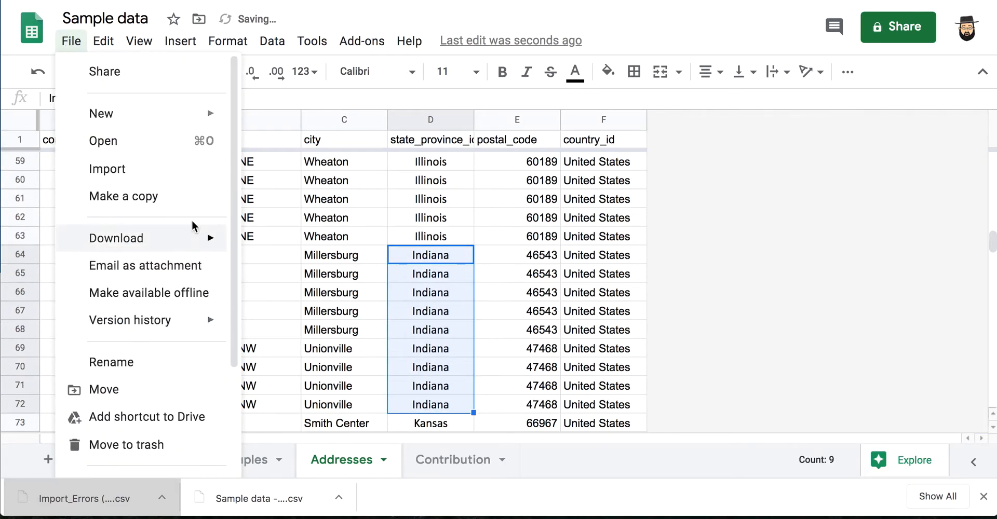
mouse_move(198, 239)
left_click(321, 363)
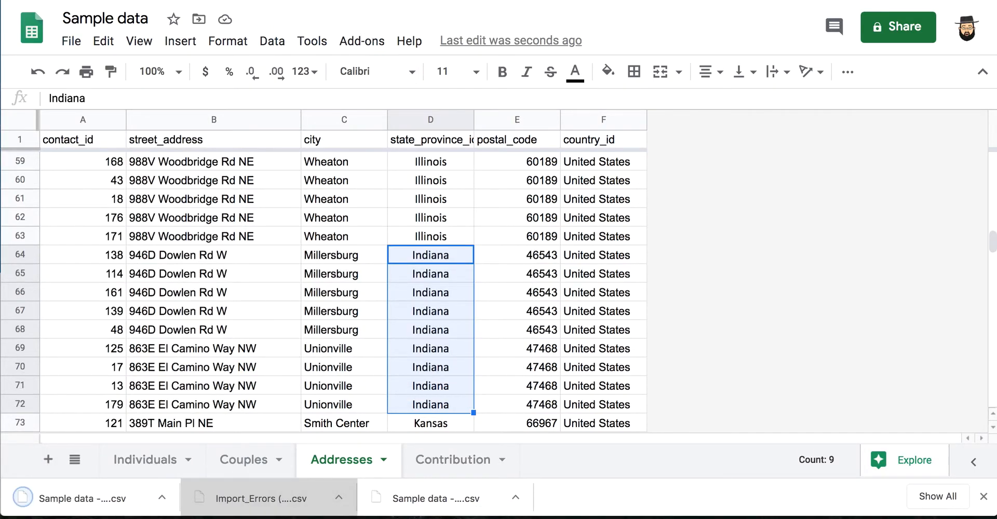
Step: Switch back to CiviCRM and start a new contact import
key("ctrl+shift+Tab")
scroll(189, 75, "up", 4)
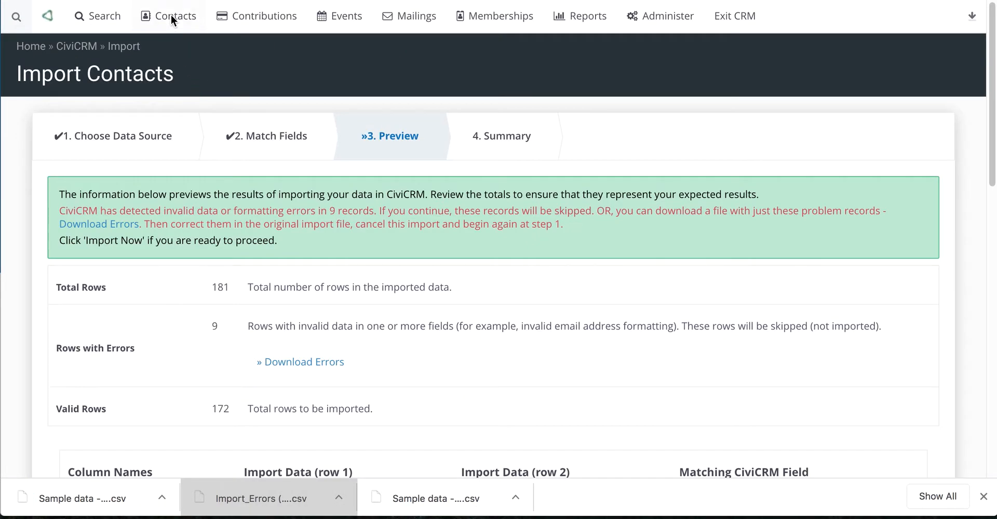
mouse_move(171, 19)
left_click(166, 242)
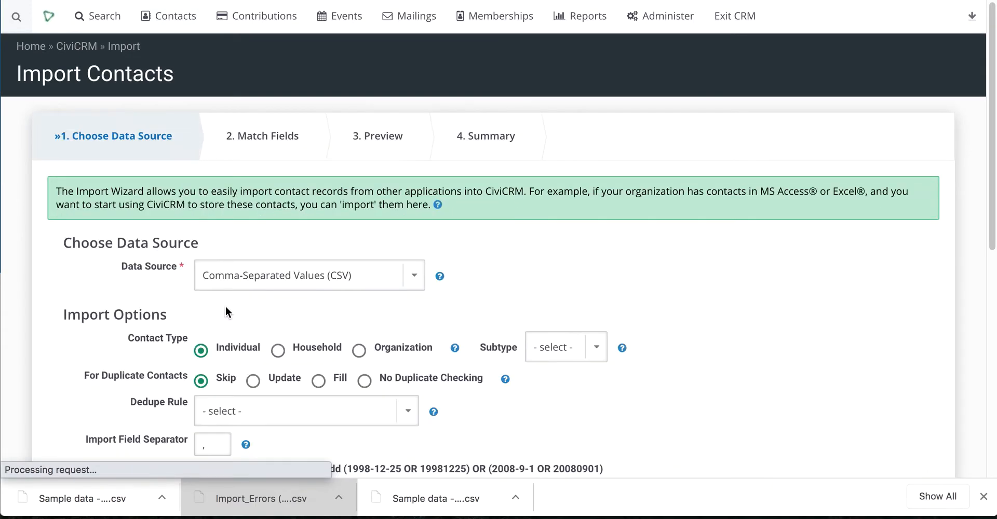
Step: Choose Sample data - Addresses (1).csv as the import data file and mark its first row as column headers
scroll(281, 345, "down", 3)
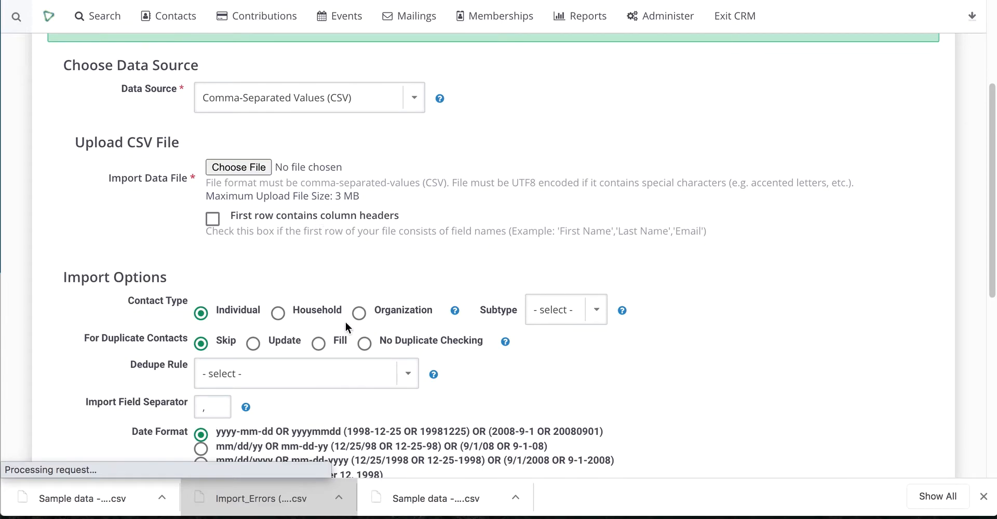
left_click(242, 170)
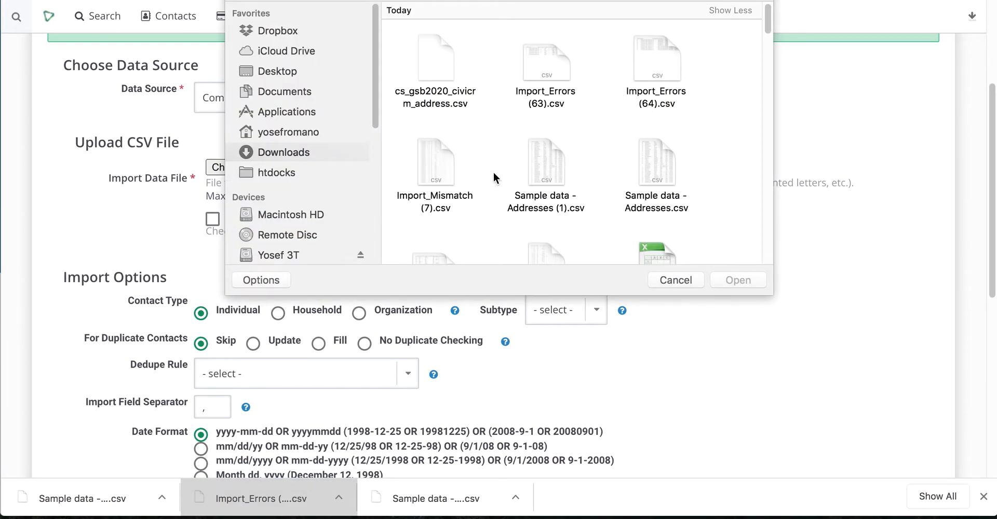
left_click(550, 162)
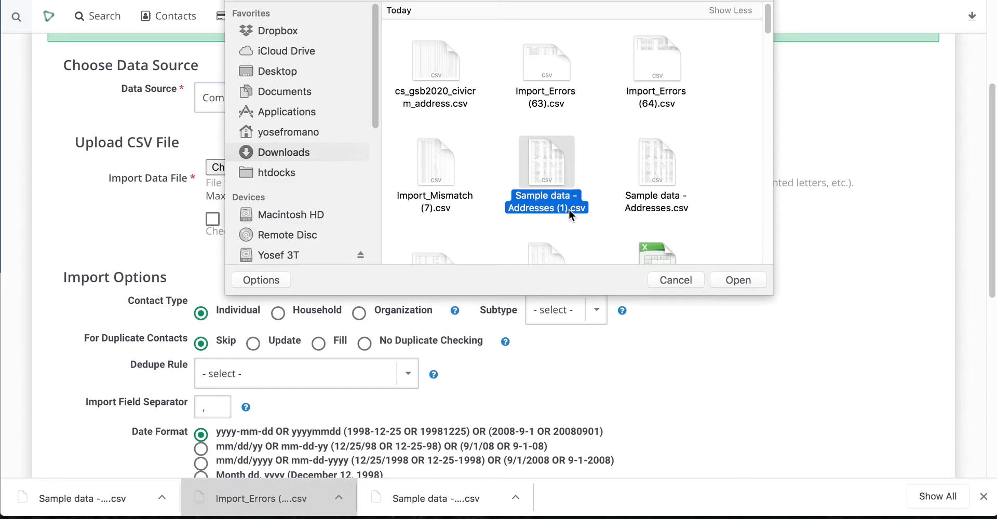
double_click(545, 170)
left_click(213, 219)
scroll(246, 345, "down", 1)
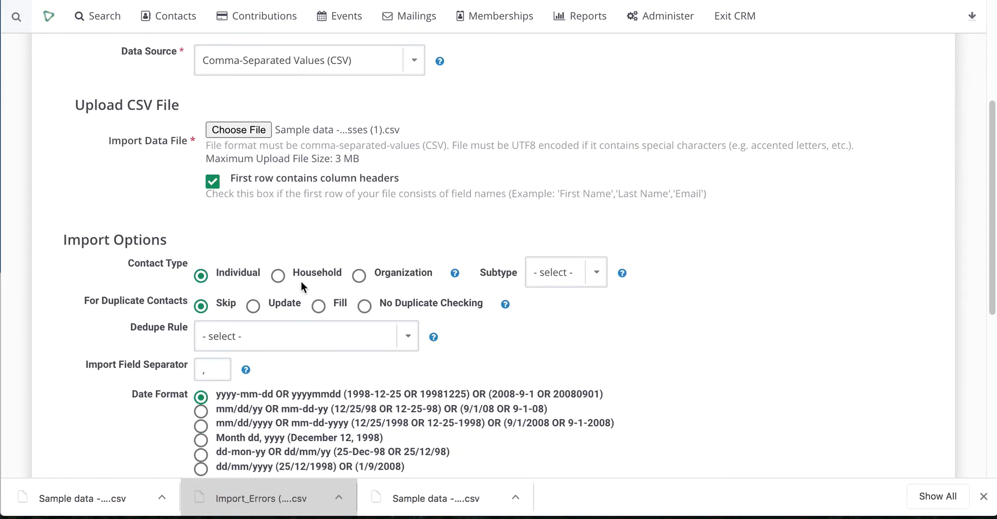
Step: Set the handling of duplicate contacts to Fill and enable geocoding of addresses during import
left_click(318, 303)
scroll(271, 363, "down", 7)
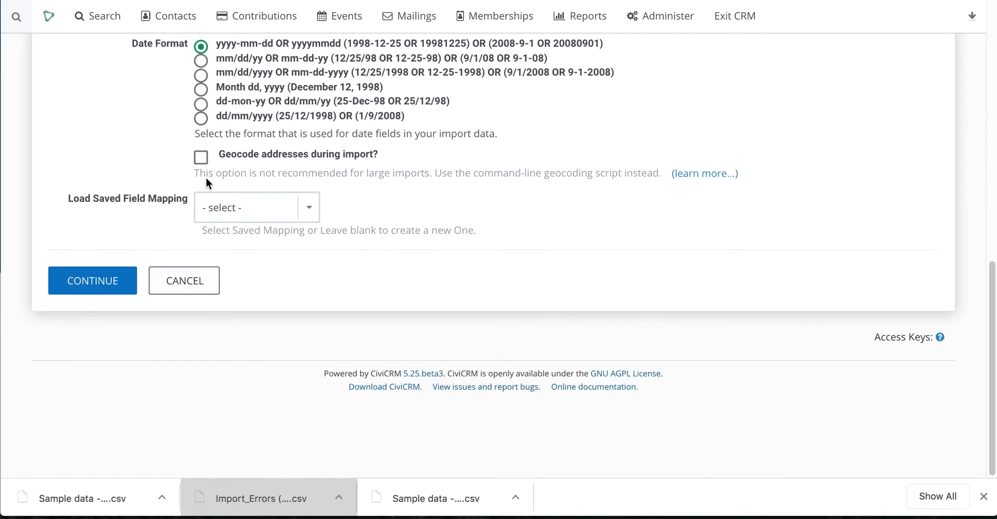
left_click(203, 159)
Step: Load the saved field mapping address, continue to field matching and review the matched fields
left_click_drag(122, 197, 177, 199)
left_click(123, 210)
left_click(229, 206)
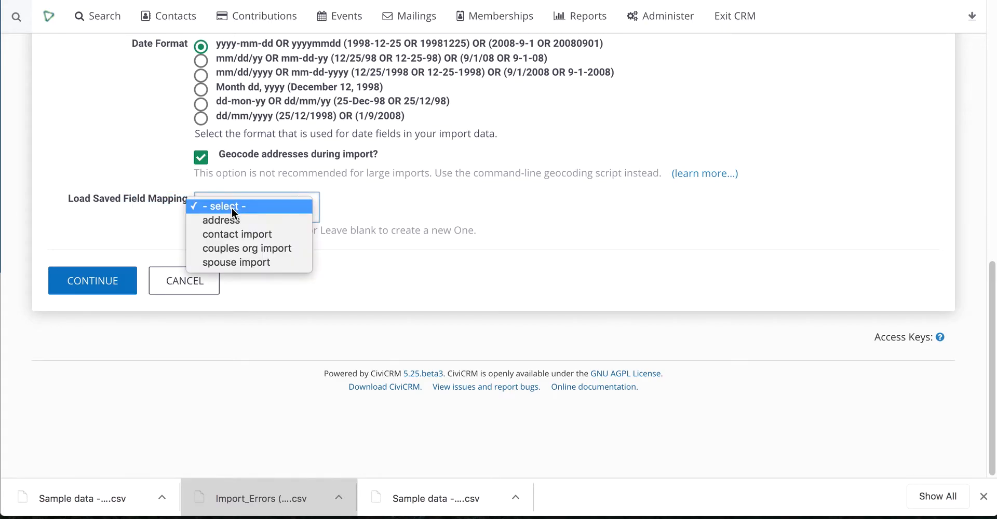
key("Escape")
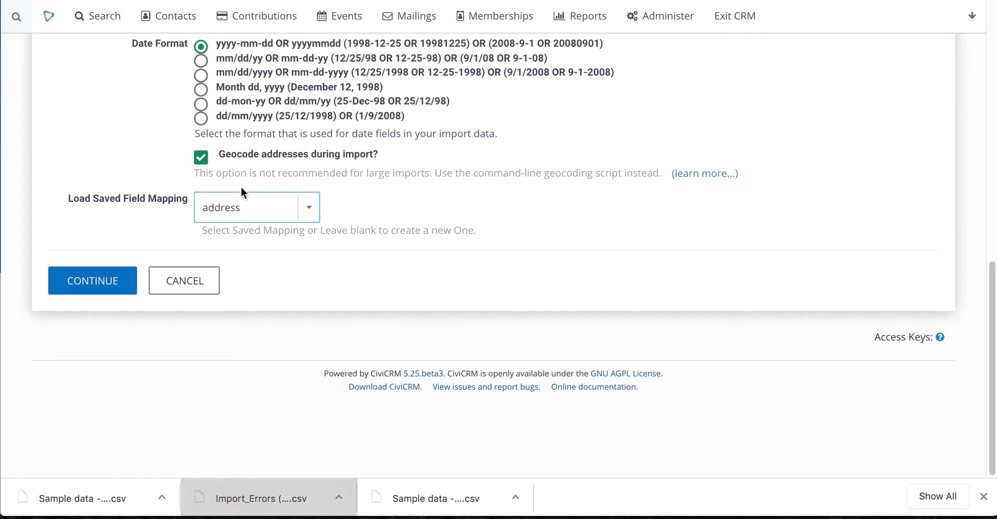
left_click(125, 280)
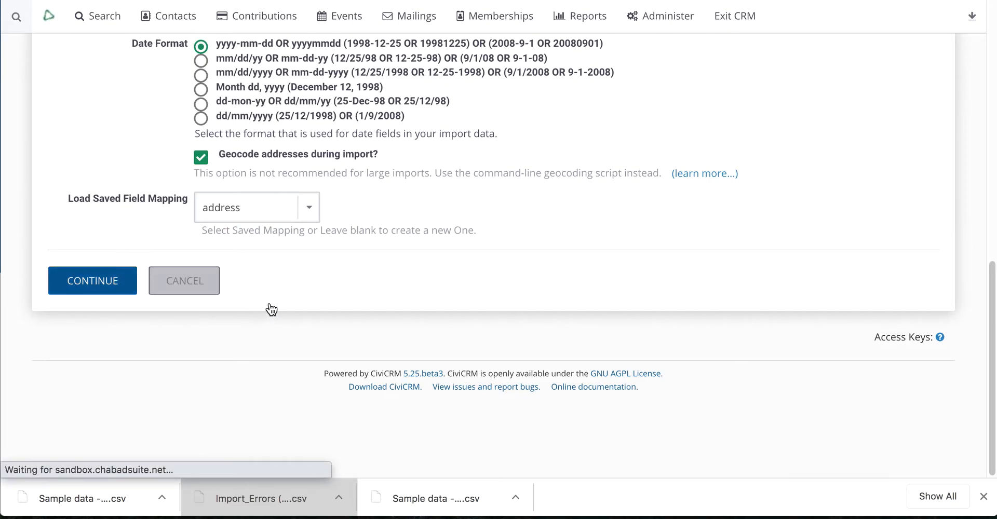
scroll(691, 332, "down", 4)
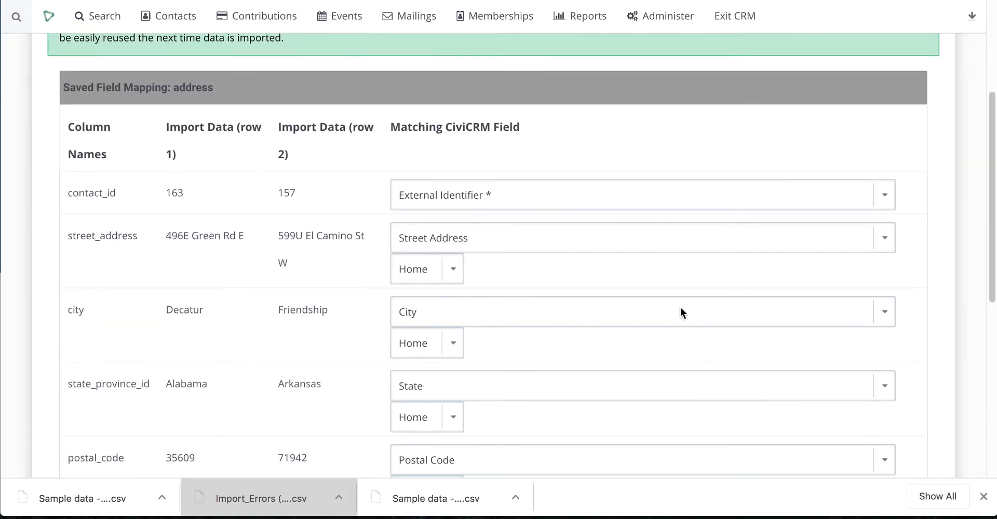
scroll(511, 461, "down", 5)
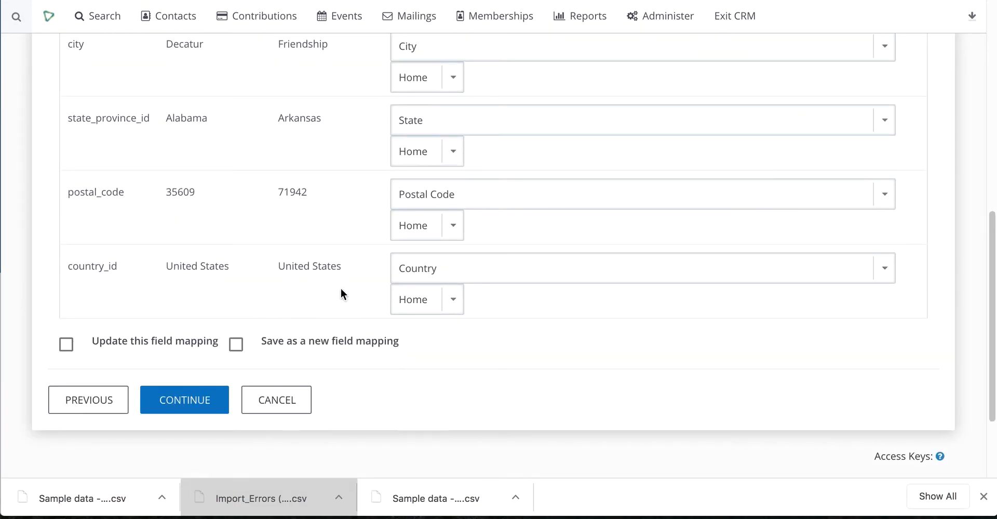
Step: Accept the field matching and set up a new tag, Has Address, for the imported records
left_click(190, 403)
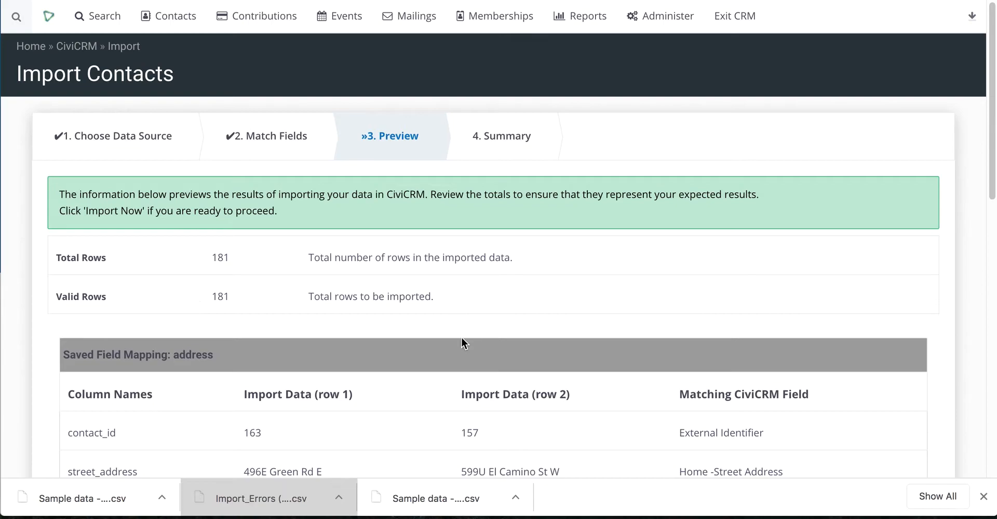
scroll(462, 344, "down", 15)
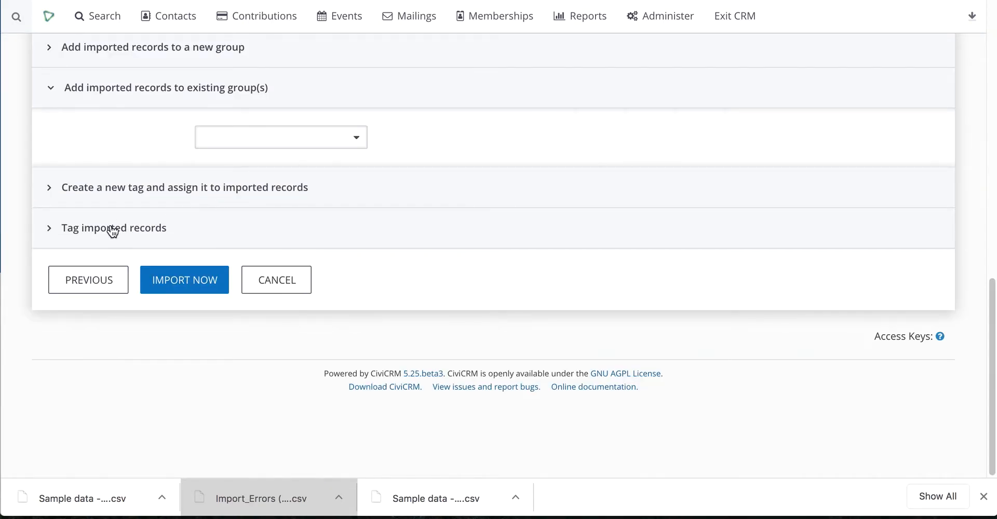
left_click(112, 232)
left_click(143, 192)
left_click(248, 231)
type("Has Adde")
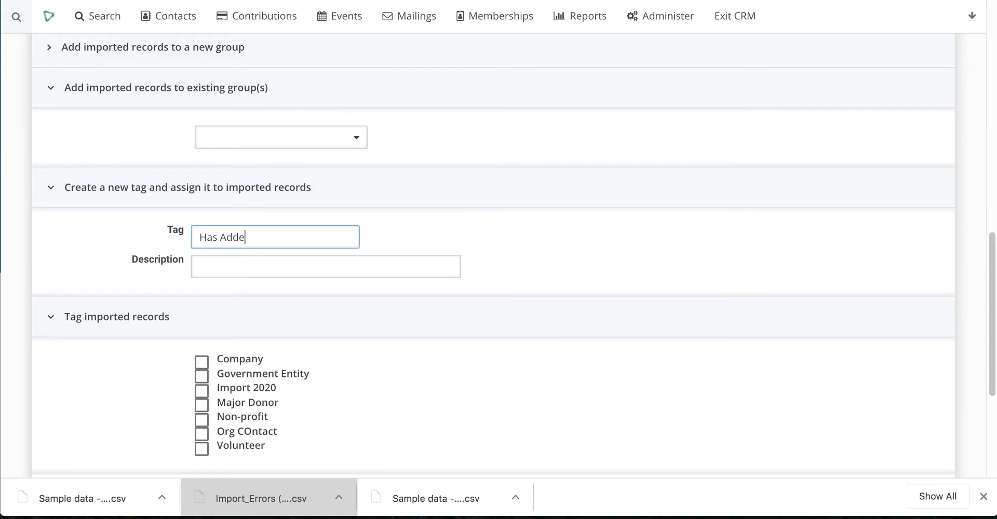
type("ss")
Step: Run and confirm the address import, and check the total rows in its summary
scroll(388, 334, "down", 5)
left_click(177, 280)
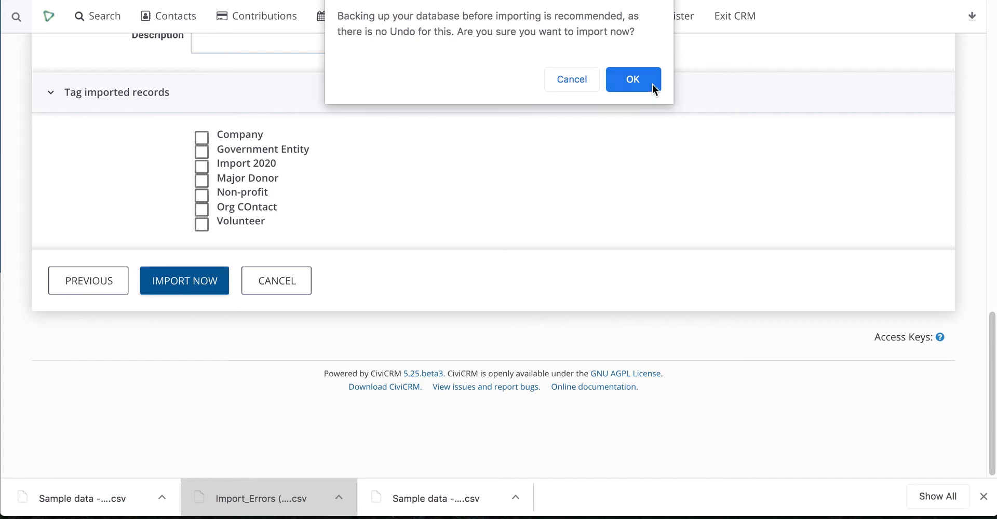
left_click(652, 83)
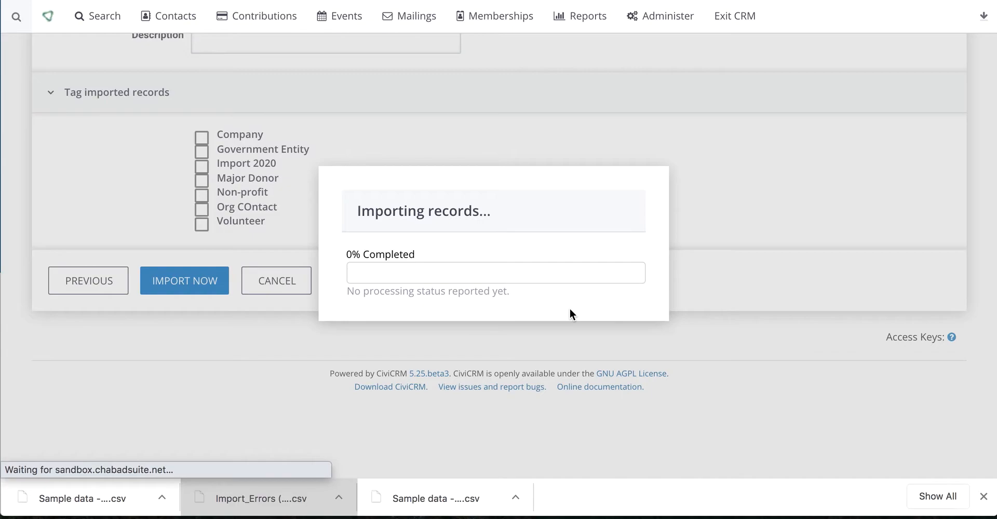
key("XF86AudioLowerVolume")
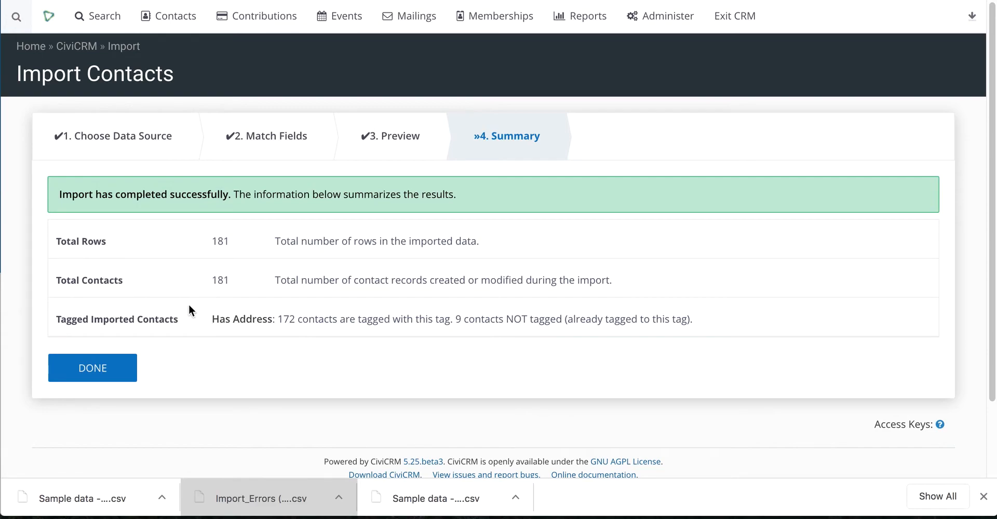
left_click_drag(213, 240, 242, 242)
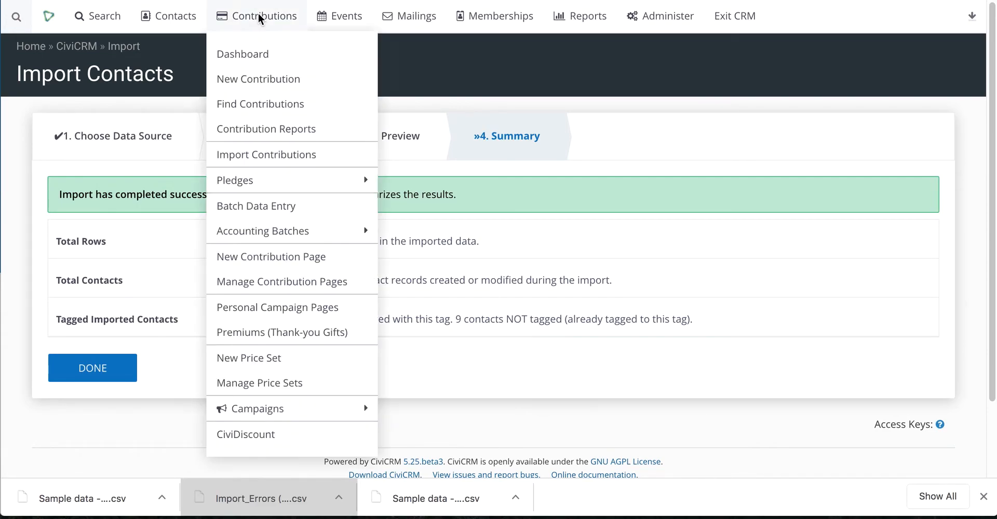
Step: Find all contacts tagged Has Address
mouse_move(148, 16)
mouse_move(114, 14)
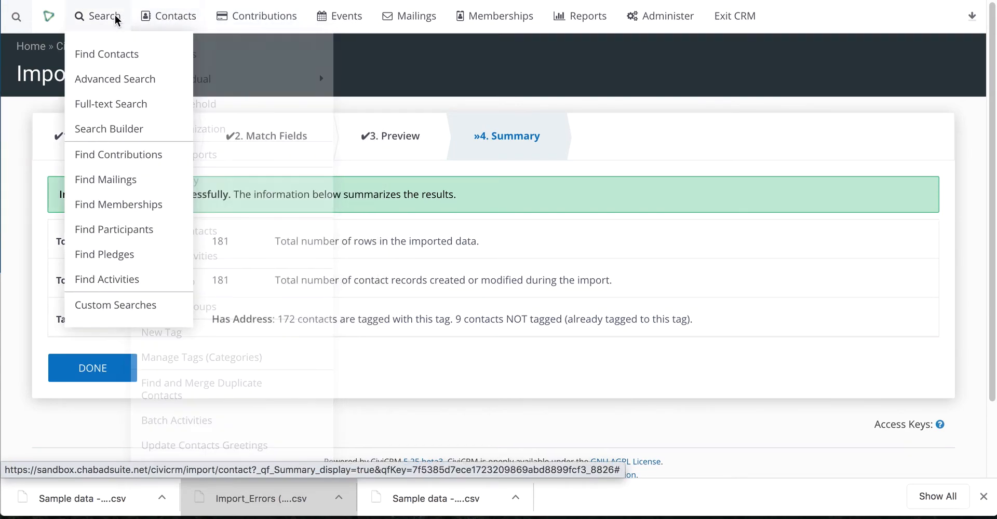
left_click(104, 55)
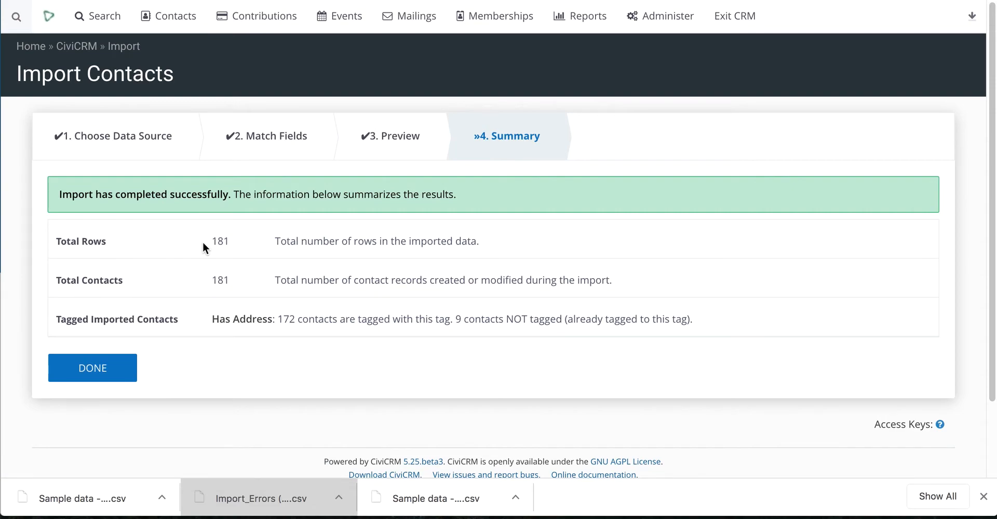
left_click(246, 288)
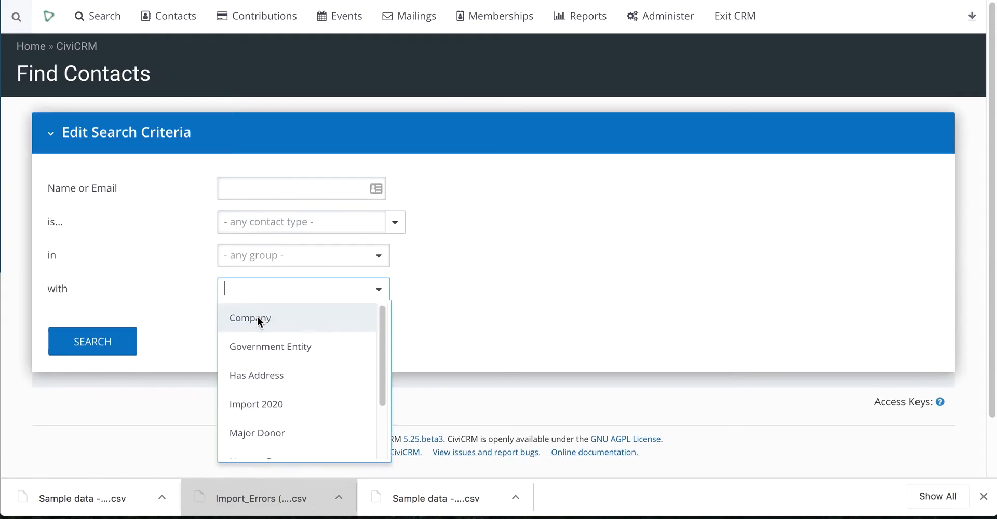
scroll(281, 400, "down", 3)
scroll(274, 399, "up", 1)
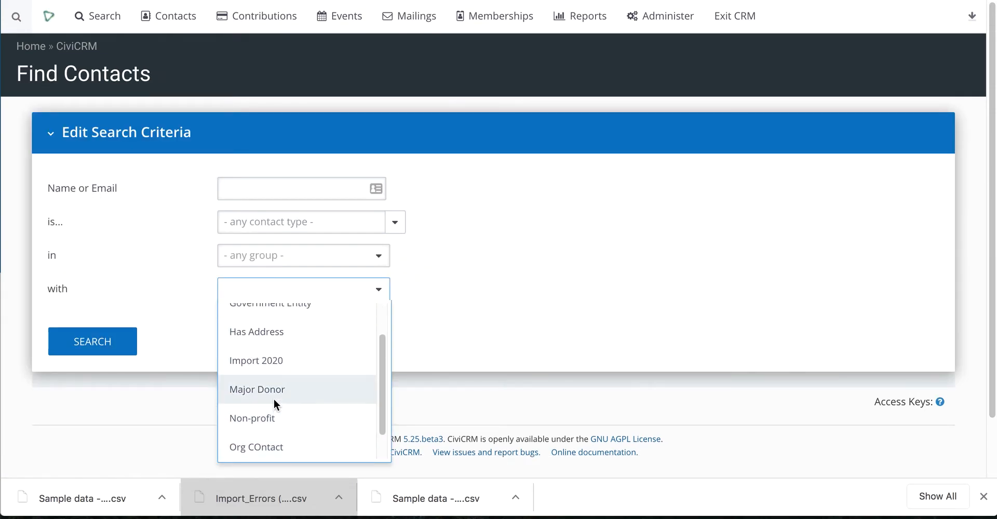
left_click(274, 326)
left_click(78, 343)
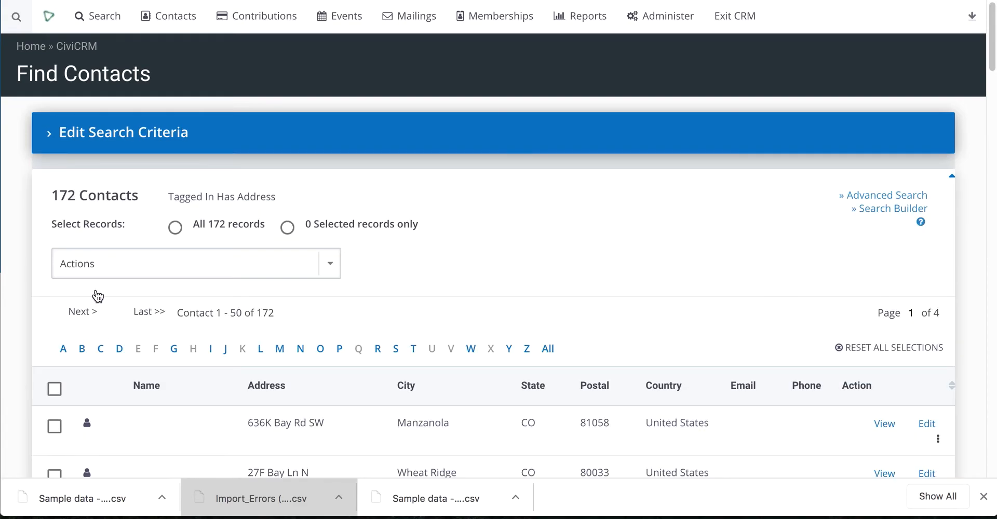
Step: Look through the tagged contacts' names and check the street, city, state and postal code of each
scroll(249, 207, "down", 1)
scroll(249, 207, "down", 3)
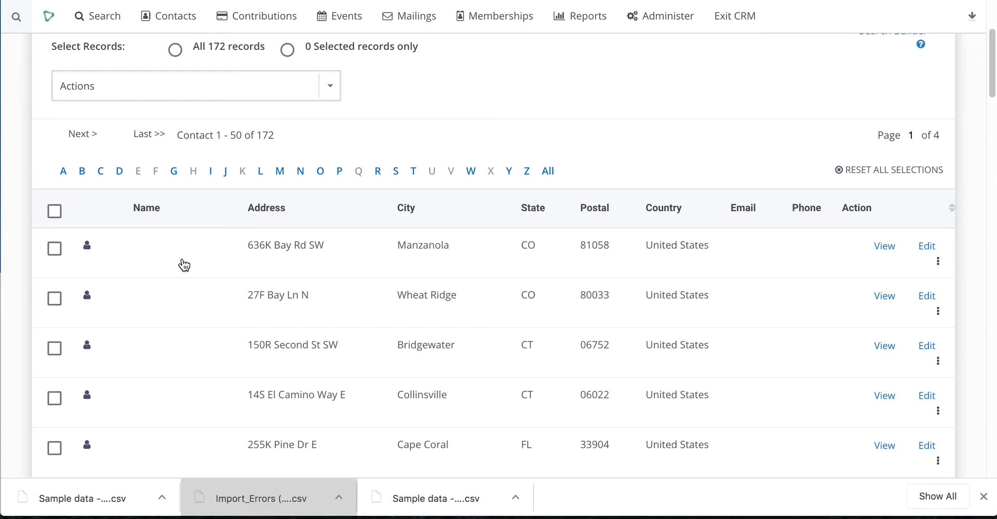
scroll(189, 264, "down", 12)
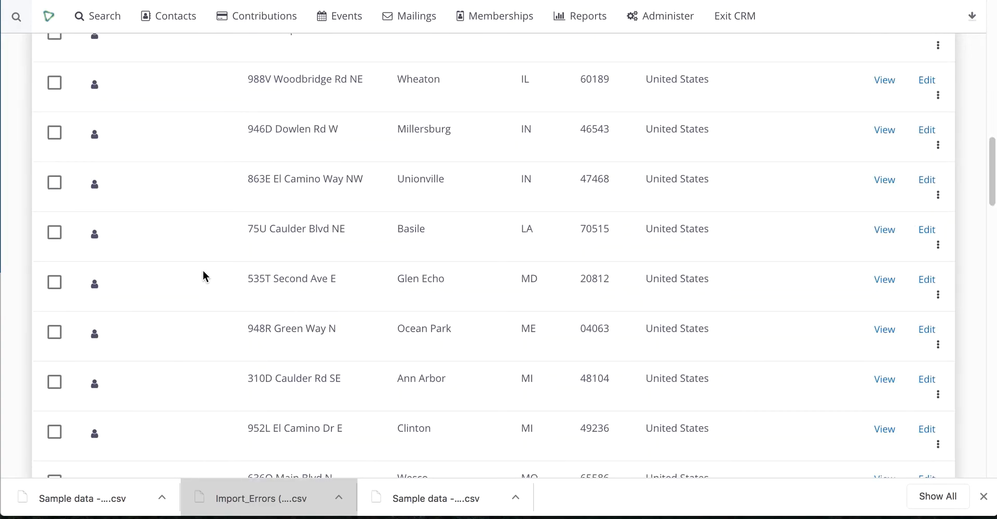
scroll(203, 271, "down", 5)
scroll(204, 279, "down", 10)
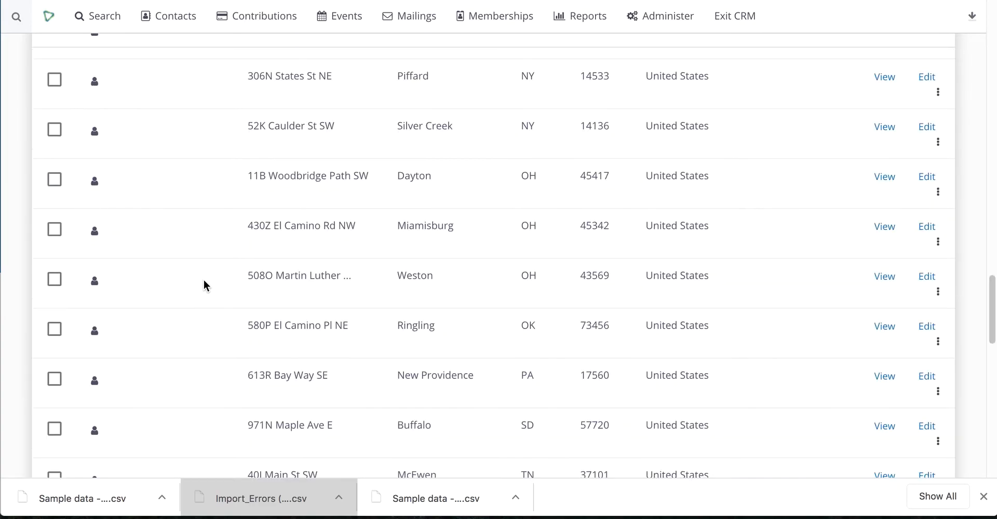
scroll(196, 275, "down", 15)
scroll(191, 272, "up", 10)
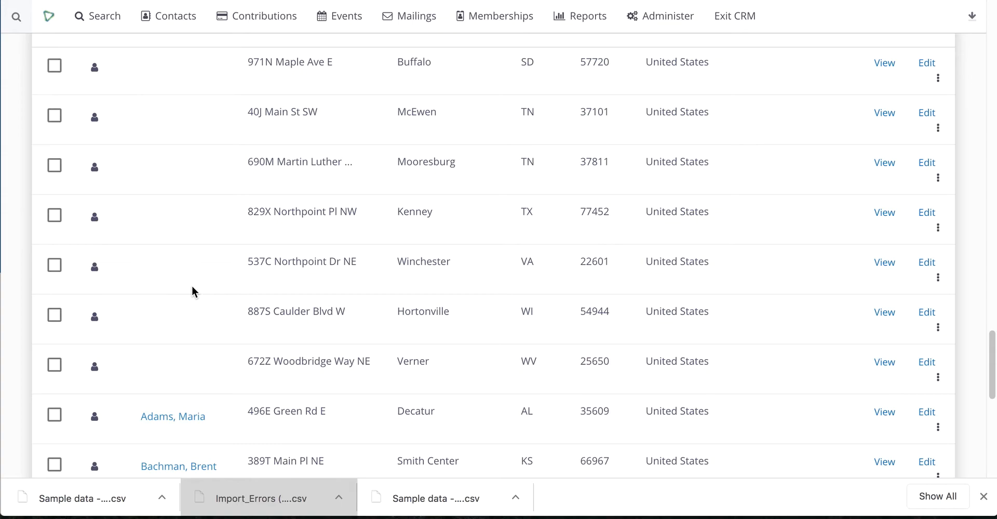
scroll(229, 296, "up", 10)
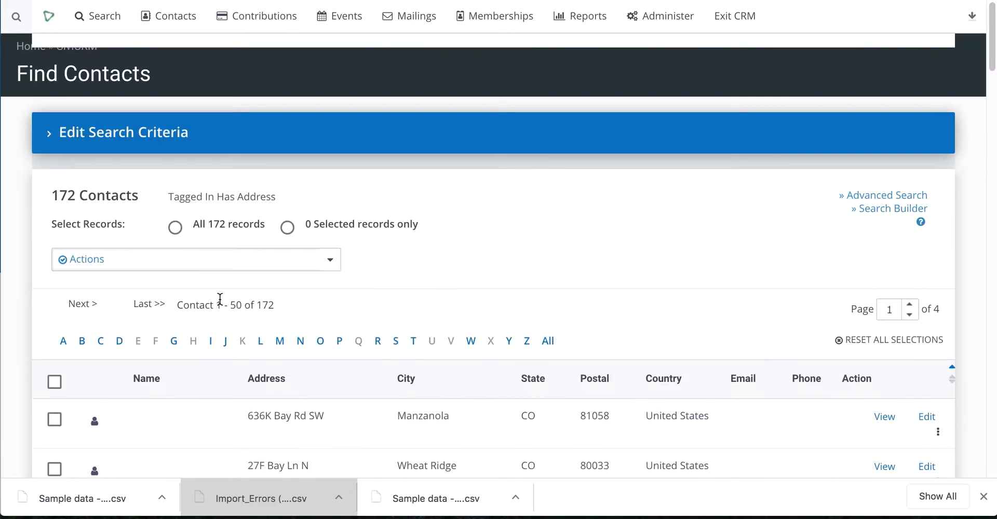
Step: Start a fresh contact search and run it with the Has Address tag
left_click(159, 26)
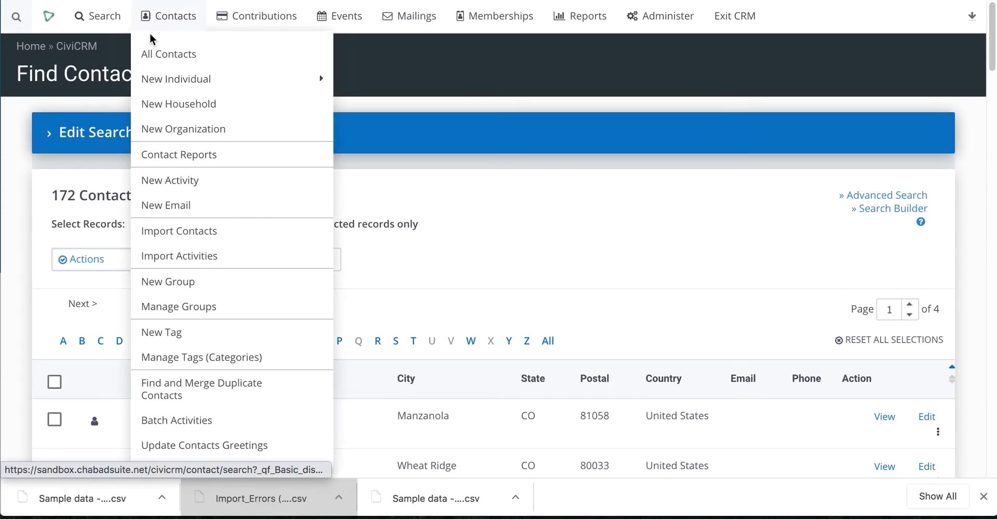
mouse_move(118, 27)
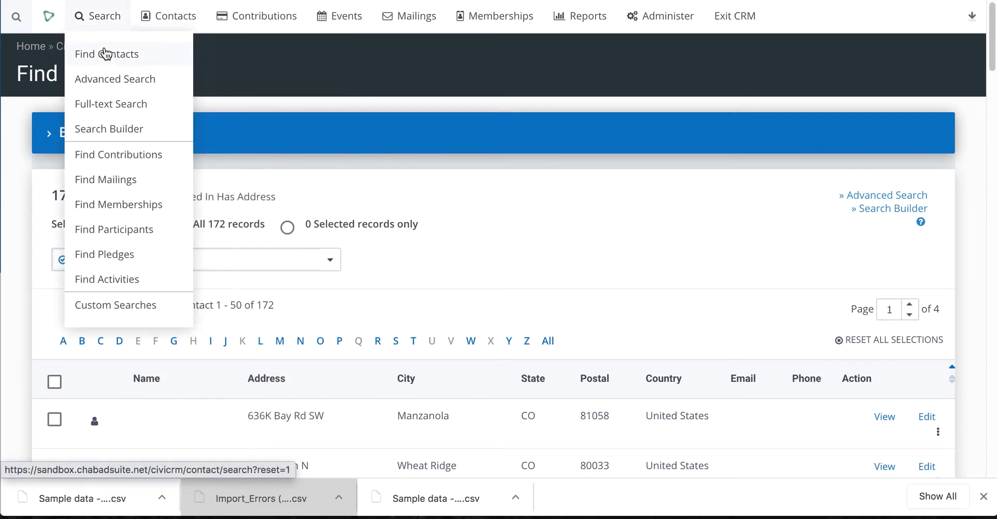
left_click(104, 52)
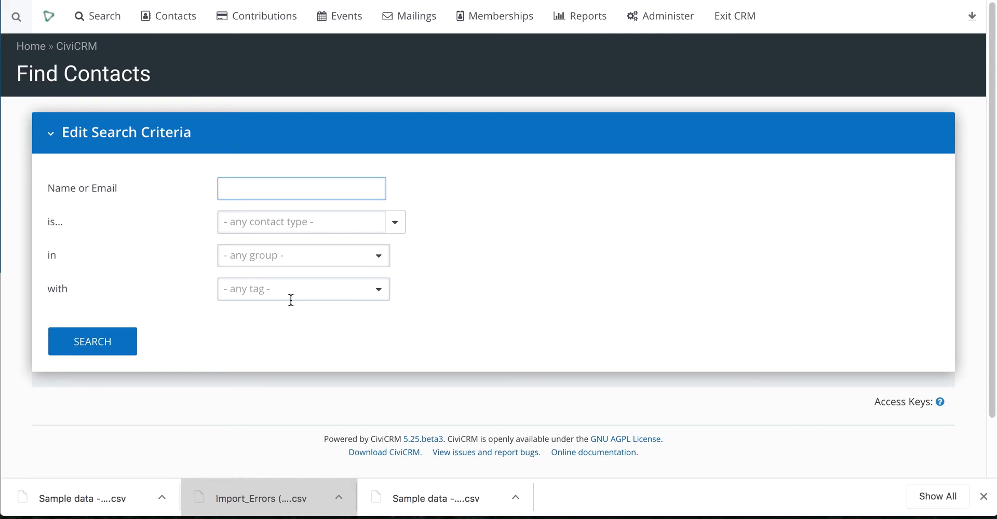
left_click(272, 286)
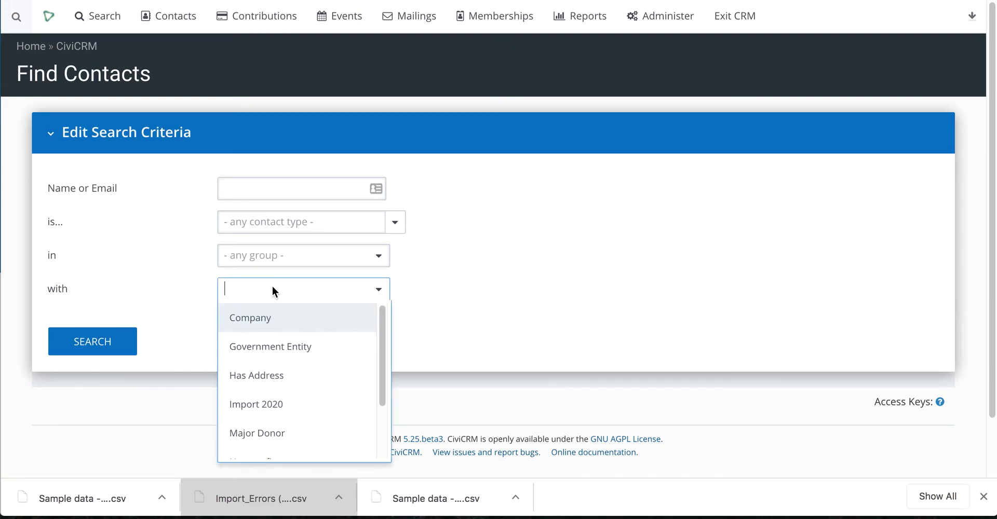
left_click(272, 374)
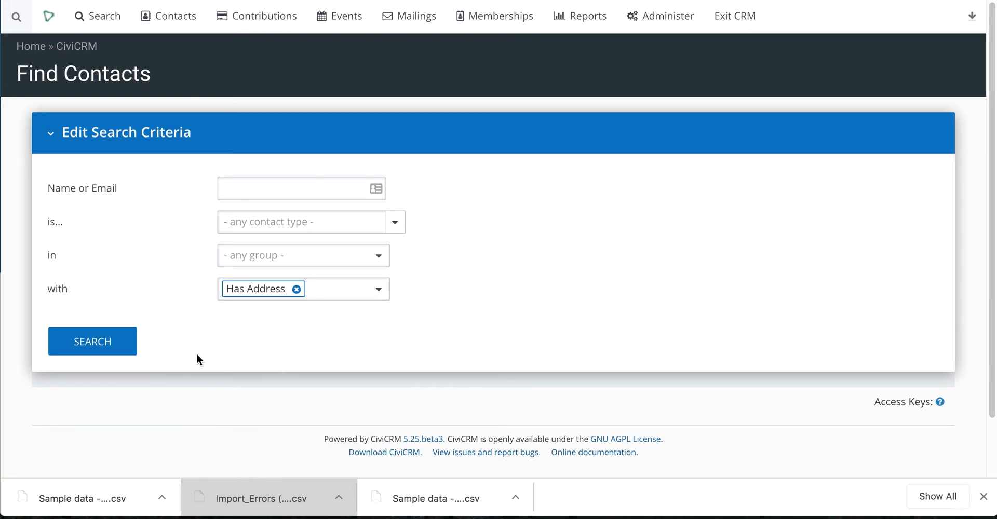
left_click(106, 343)
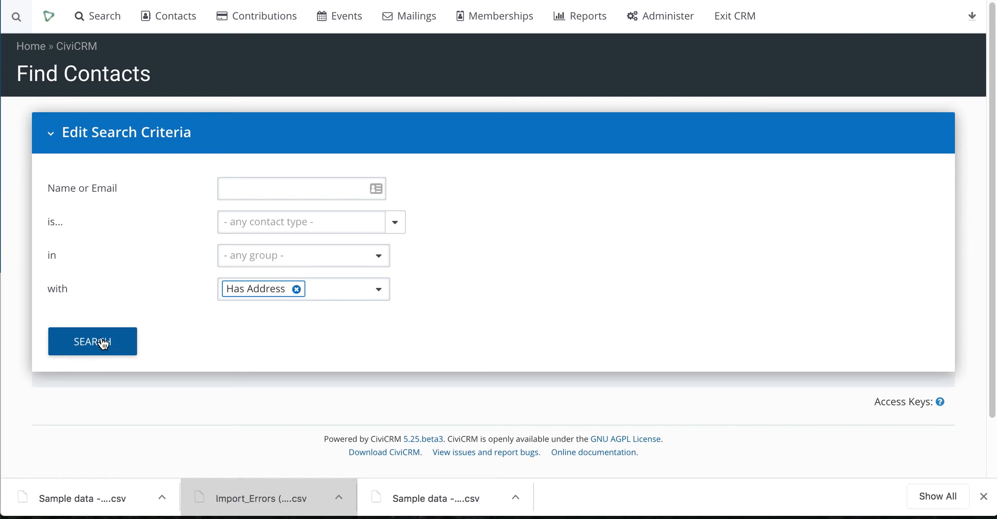
left_click(104, 342)
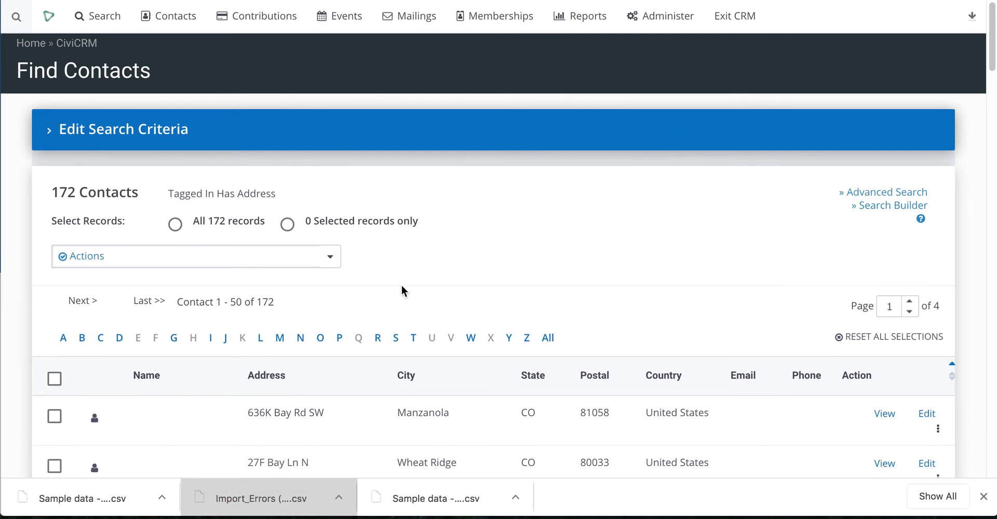
Step: Examine the refreshed search results for contacts that have an address but no name
scroll(519, 234, "down", 2)
scroll(518, 235, "down", 8)
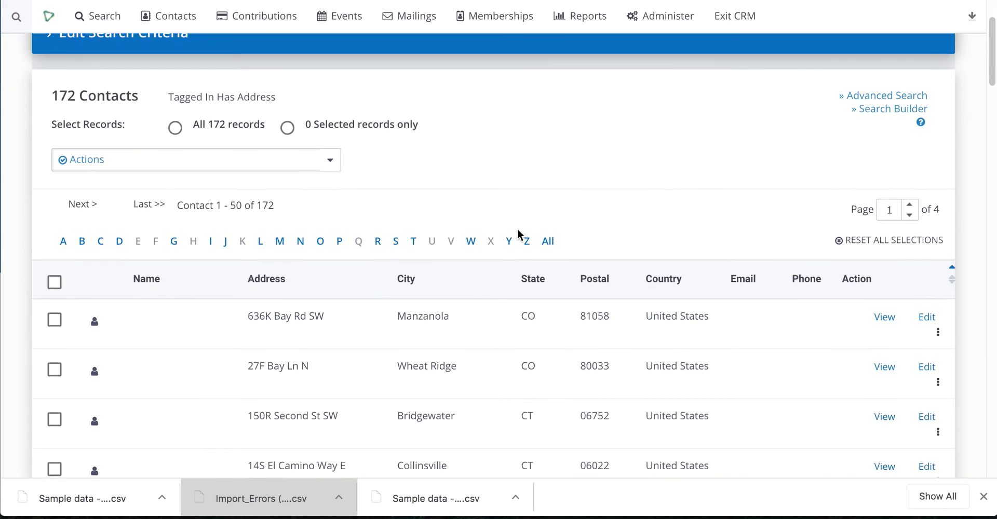
scroll(529, 222, "down", 20)
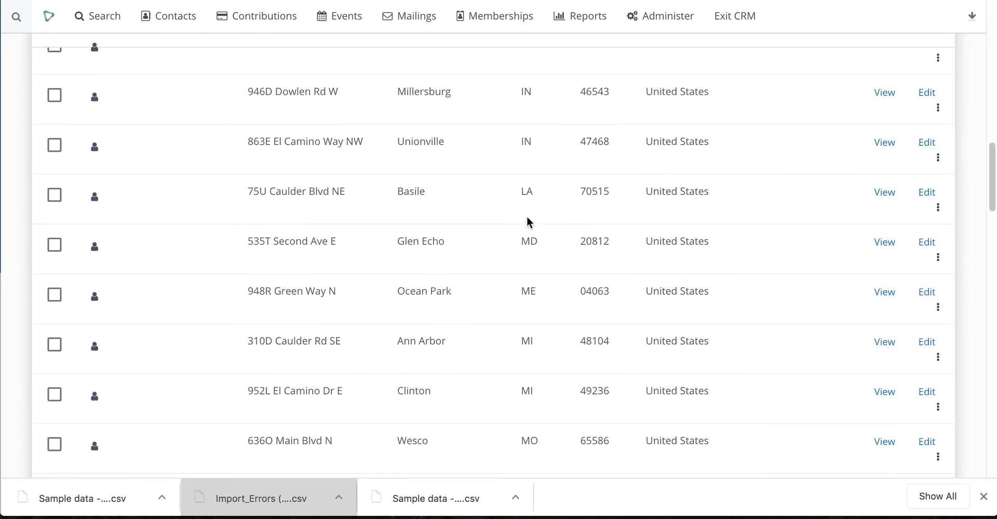
scroll(540, 200, "down", 5)
scroll(538, 197, "up", 18)
scroll(291, 304, "up", 15)
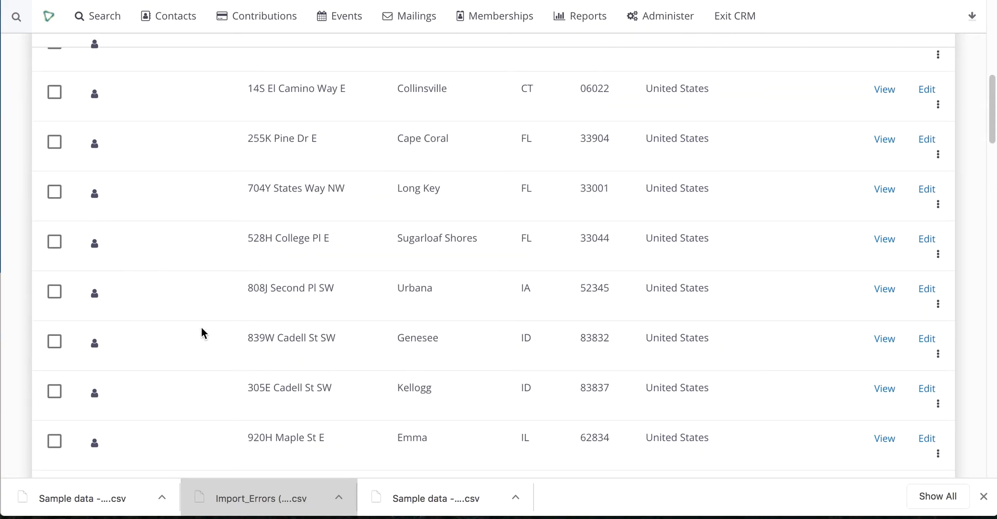
scroll(176, 317, "up", 6)
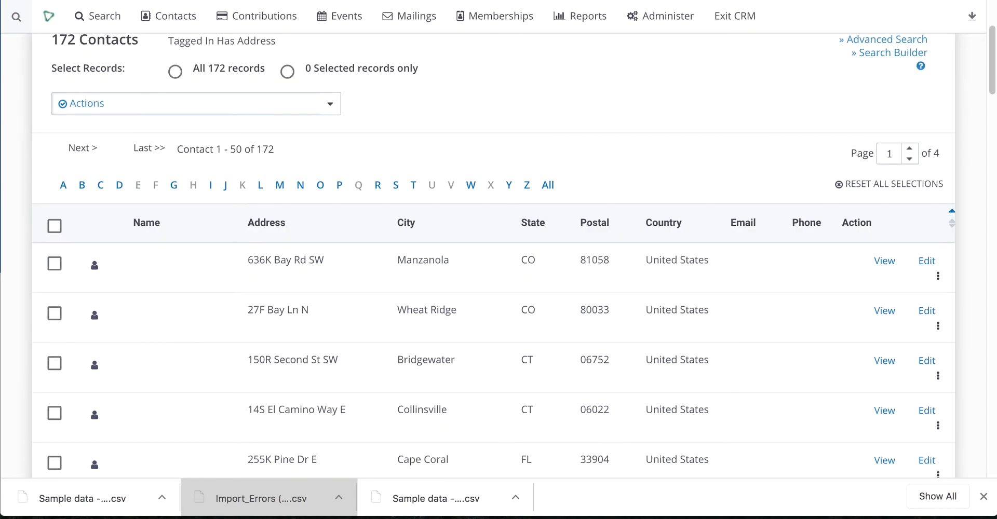
Step: Switch to the Sample data spreadsheet, check the contact IDs in the Addresses sheet, and return to CiviCRM
key("ctrl+Tab")
scroll(111, 223, "up", 2)
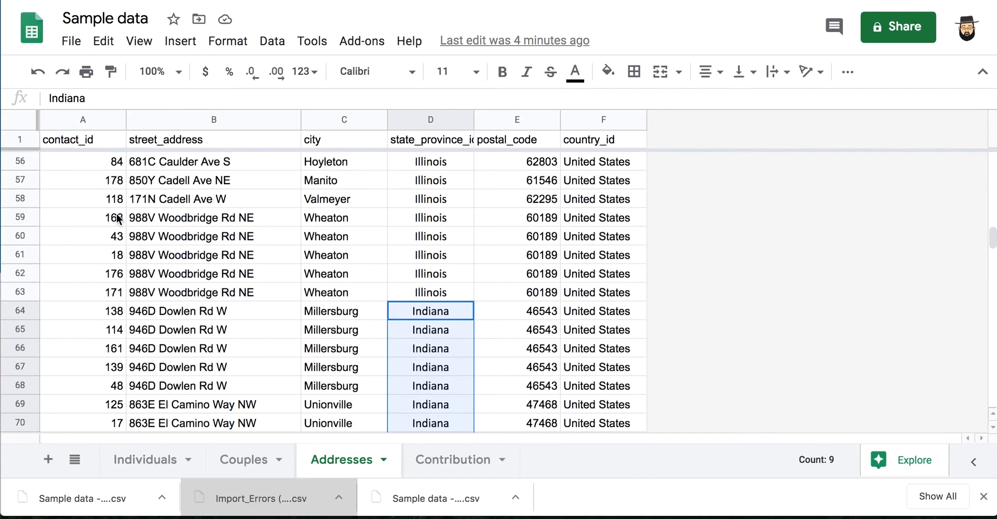
key("ctrl+Tab")
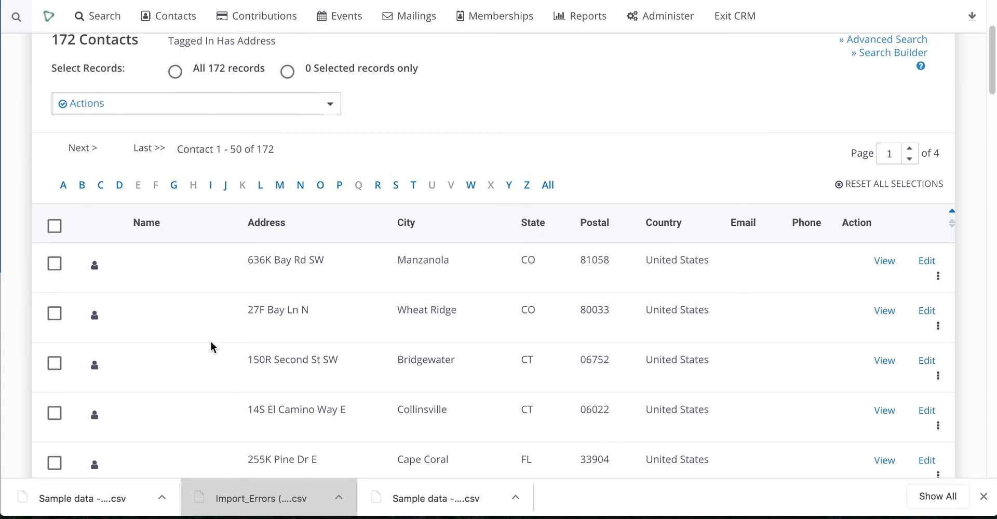
Step: Locate the first contact with a name in the Has Address results and open its record
scroll(191, 356, "down", 3)
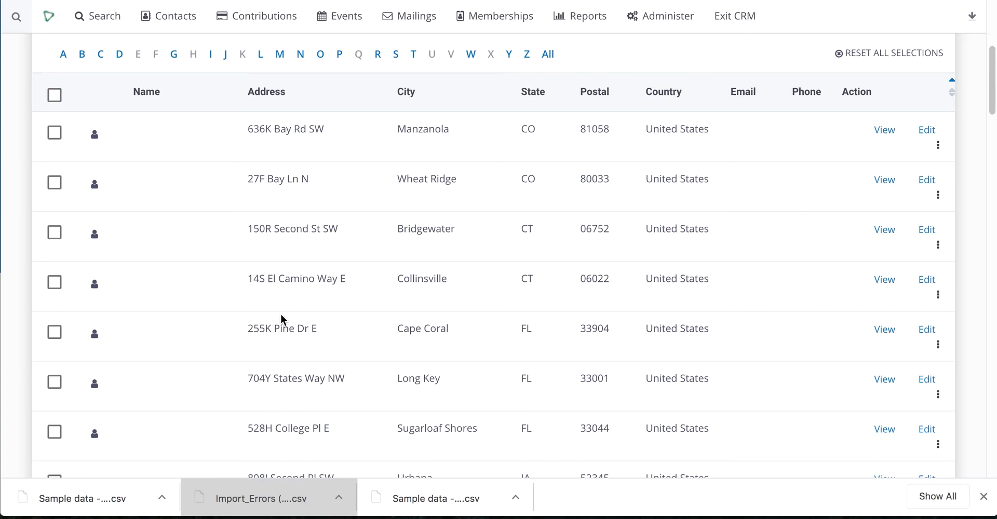
scroll(264, 347, "down", 10)
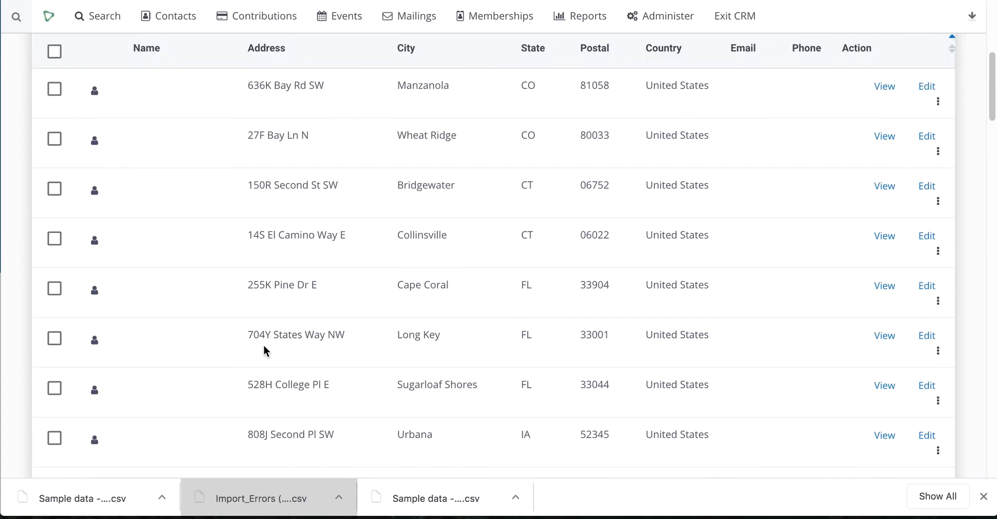
scroll(265, 347, "down", 20)
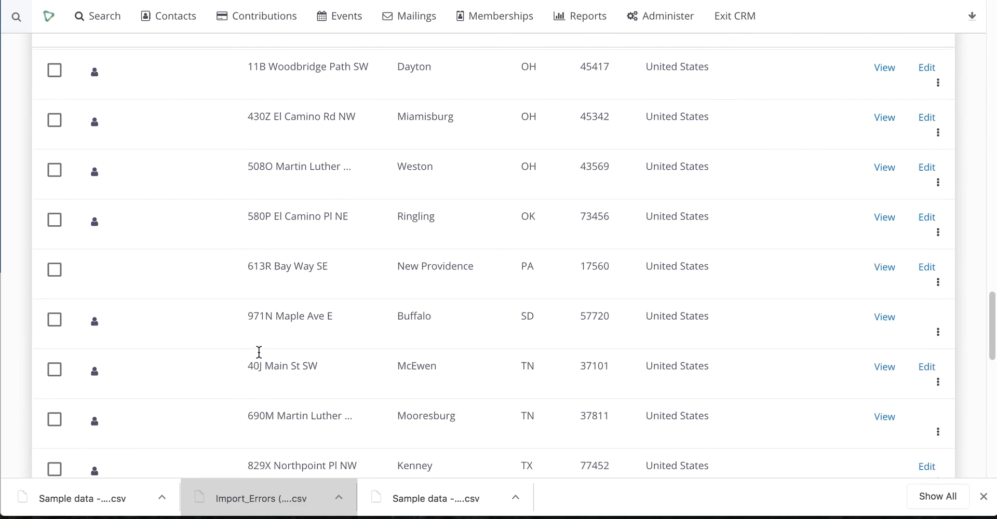
scroll(256, 352, "down", 2)
scroll(245, 344, "up", 3)
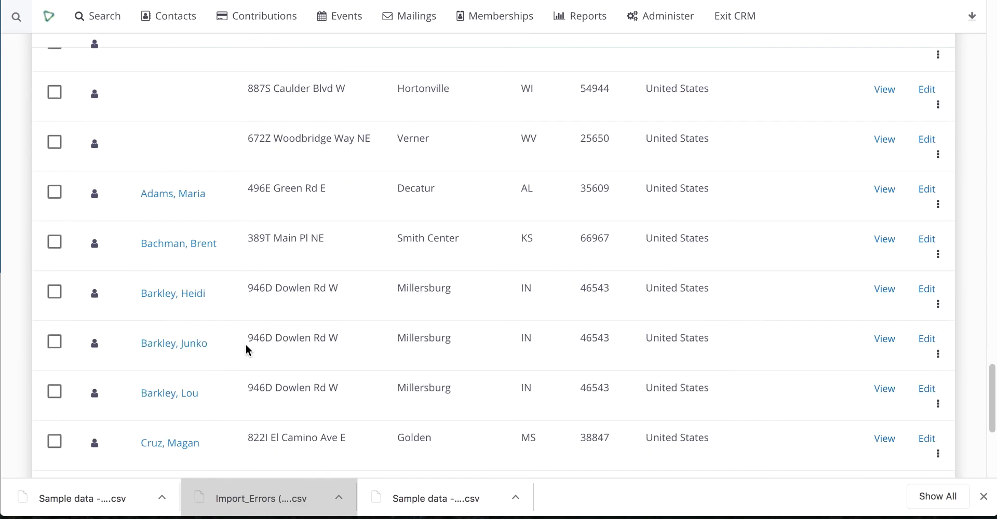
left_click(178, 204)
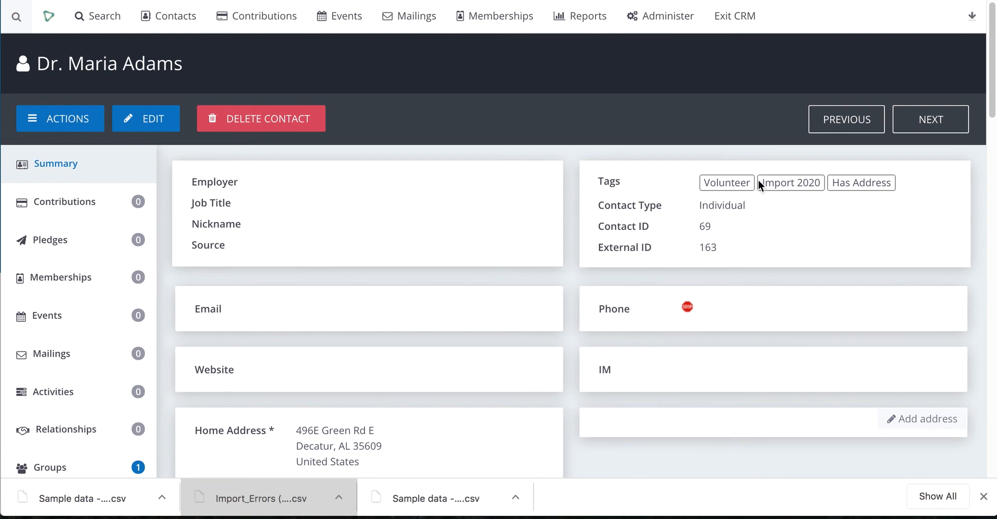
Step: Review the contact's summary, checking the home address, tags, contact ID and external ID against the imported data
scroll(453, 296, "down", 3)
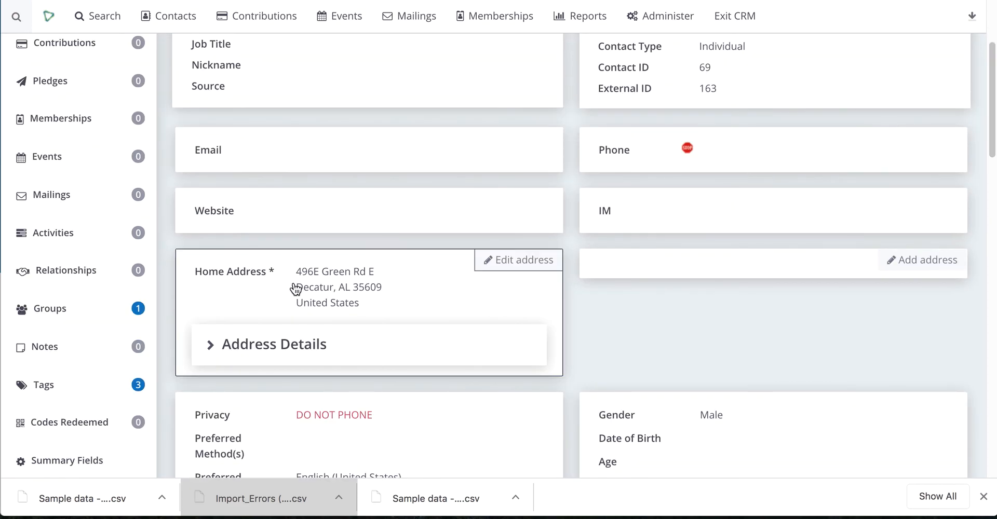
scroll(299, 289, "down", 3)
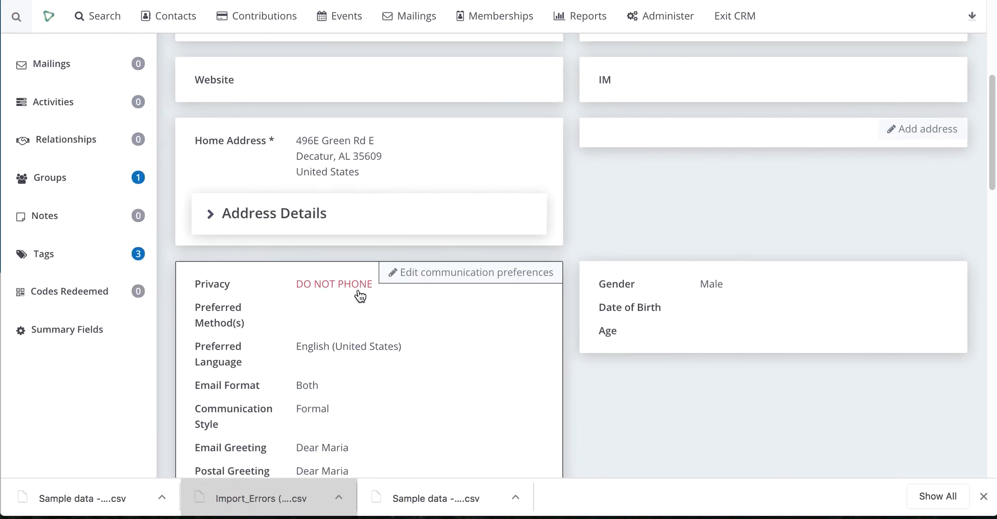
scroll(360, 294, "down", 10)
scroll(360, 299, "up", 15)
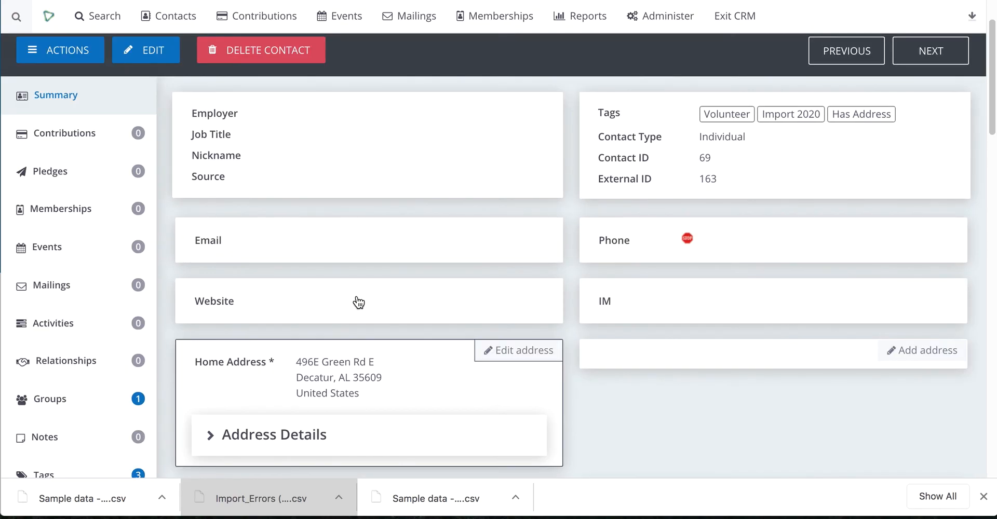
scroll(356, 304, "up", 2)
scroll(344, 323, "down", 2)
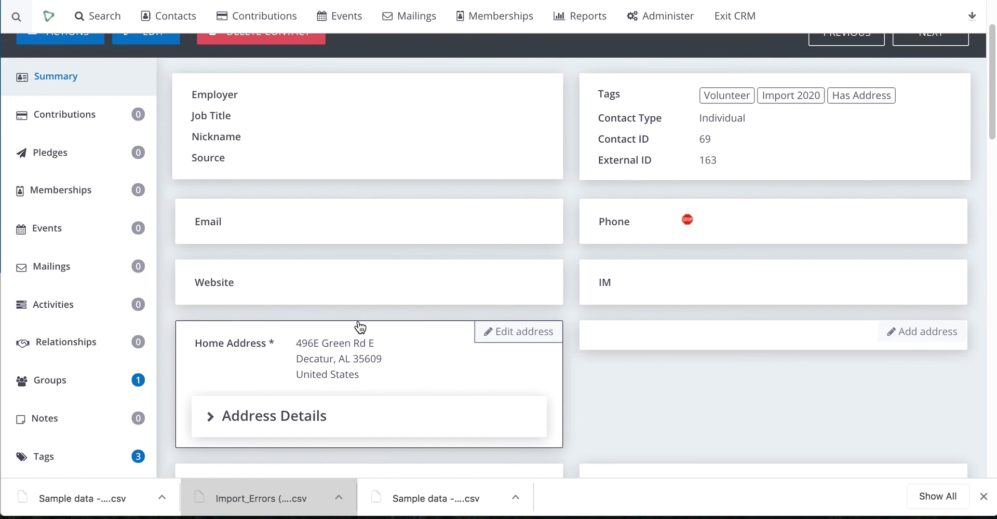
scroll(360, 327, "up", 2)
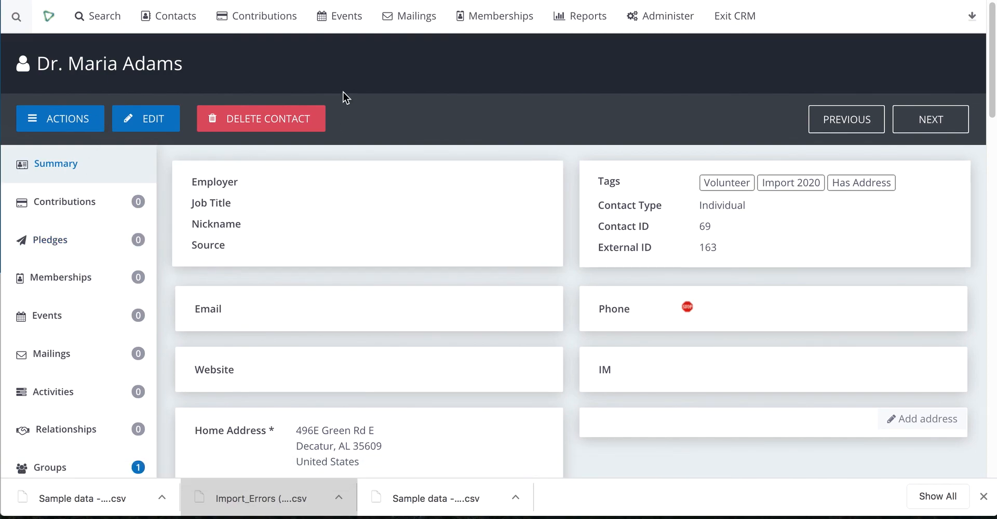
mouse_move(514, 518)
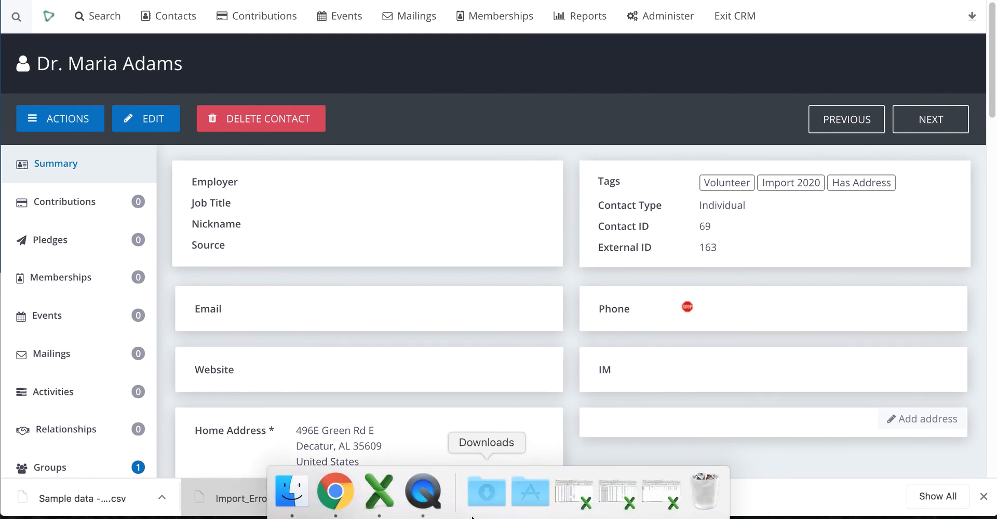